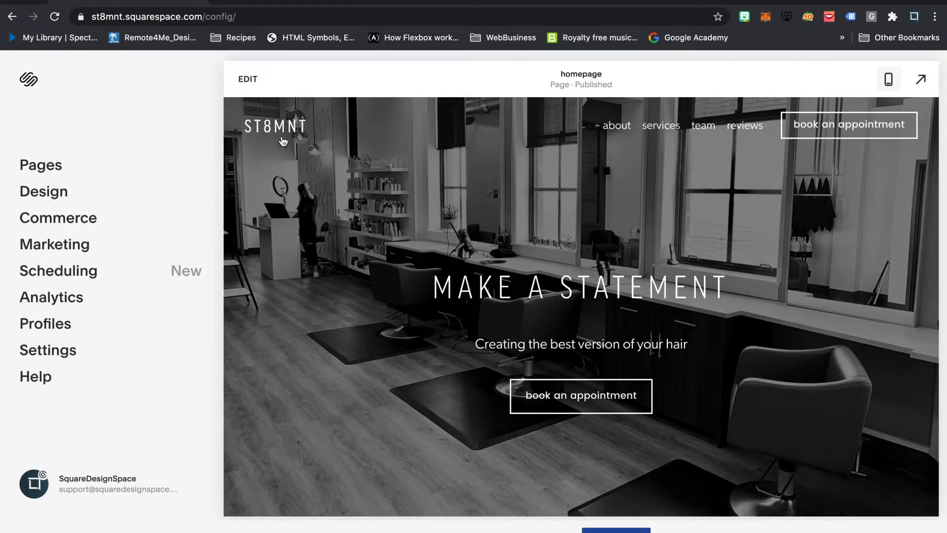
# - Upload sdsFinalWhite.png as the logo image in the homepage's site header
pyautogui.click(254, 83)
pyautogui.click(254, 82)
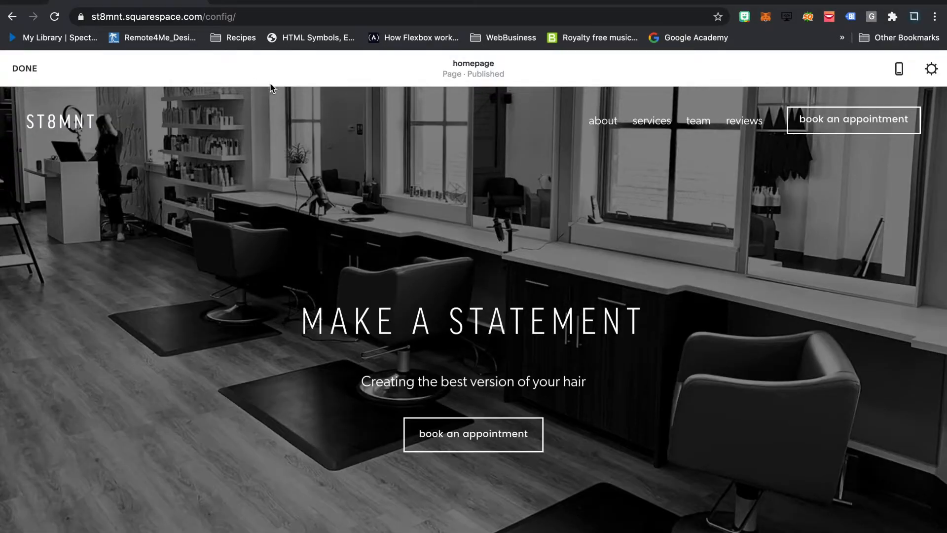
pyautogui.moveTo(355, 120)
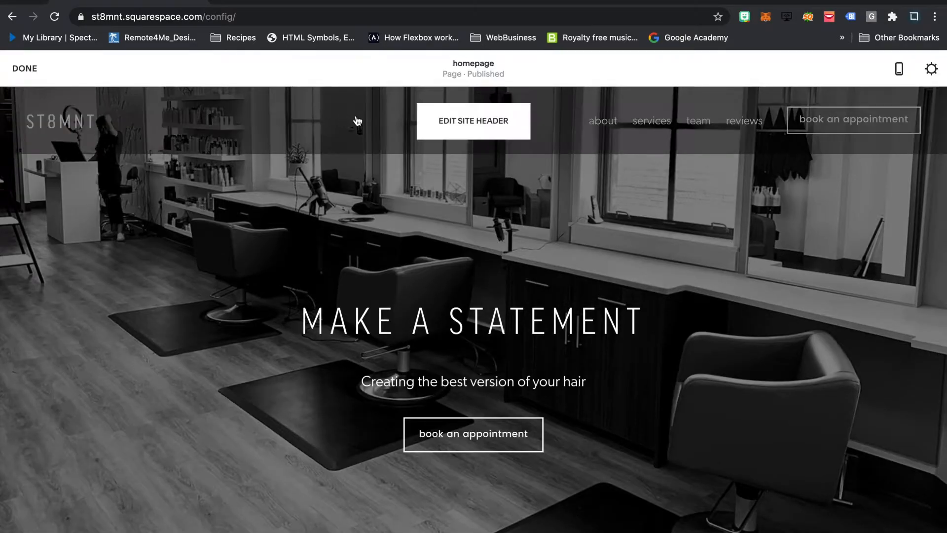
pyautogui.click(492, 126)
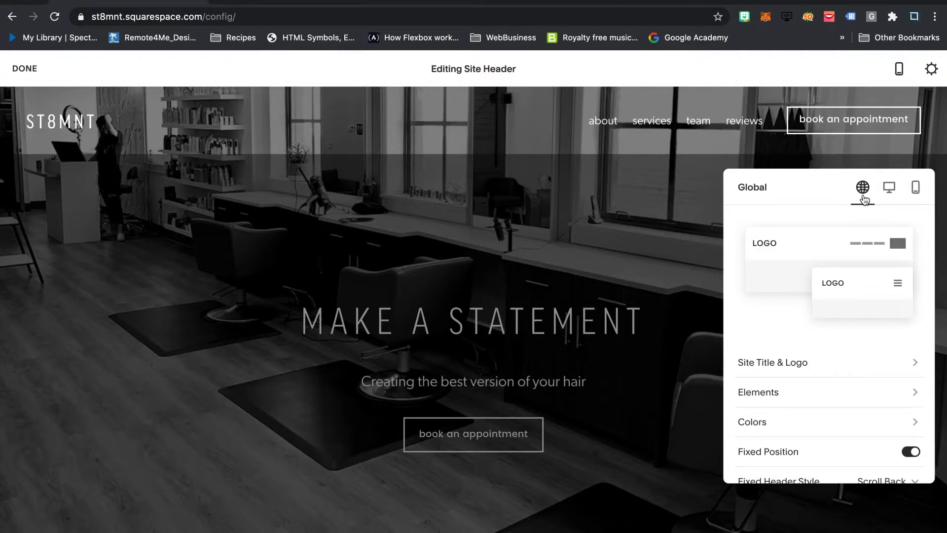
pyautogui.click(779, 364)
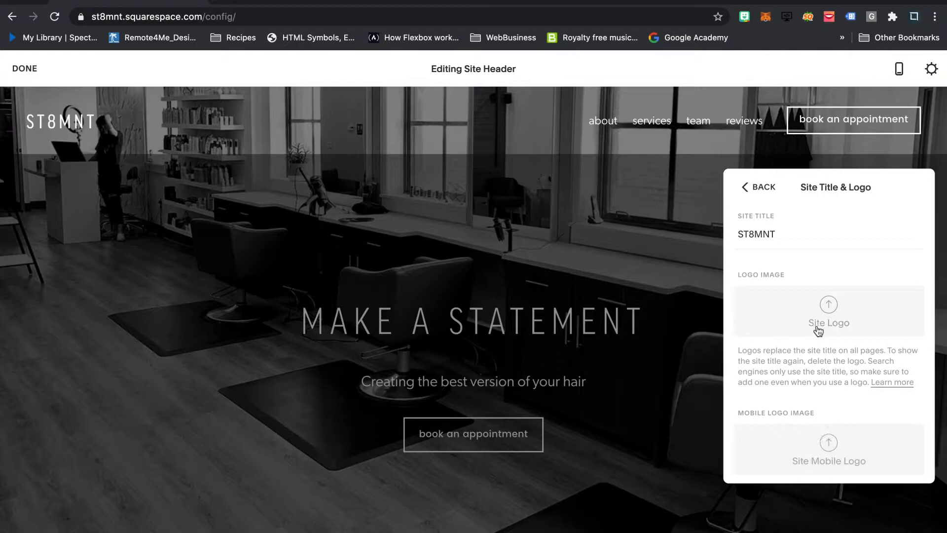
pyautogui.click(829, 310)
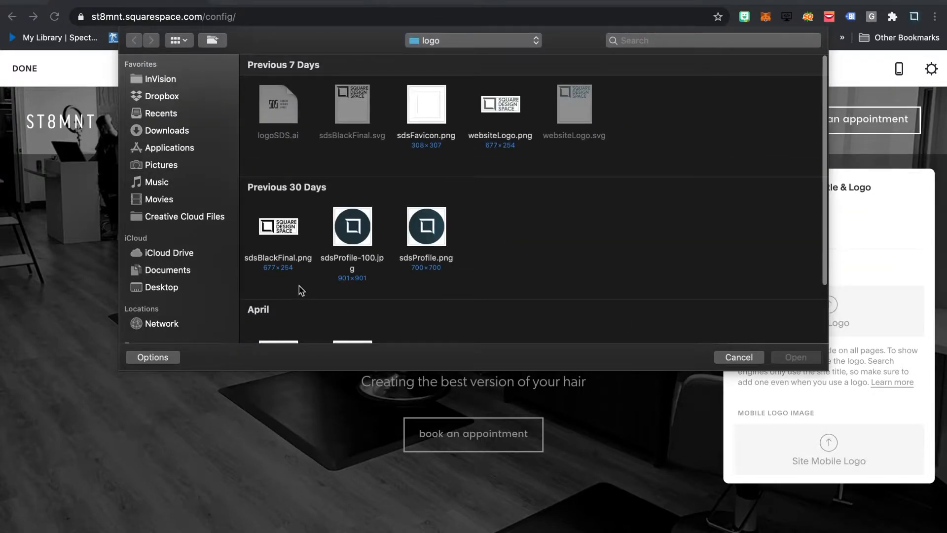
pyautogui.scroll(-3, 298, 290)
pyautogui.click(282, 280)
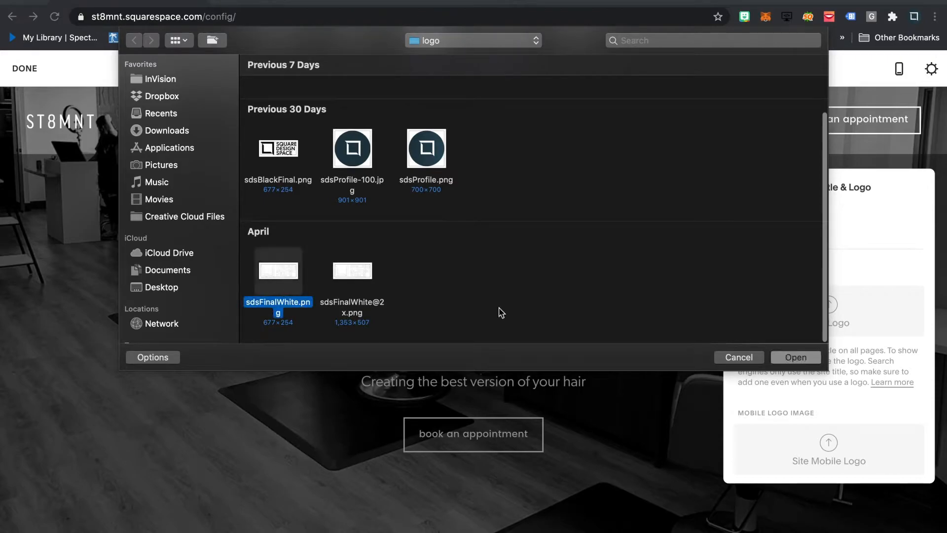
pyautogui.click(807, 365)
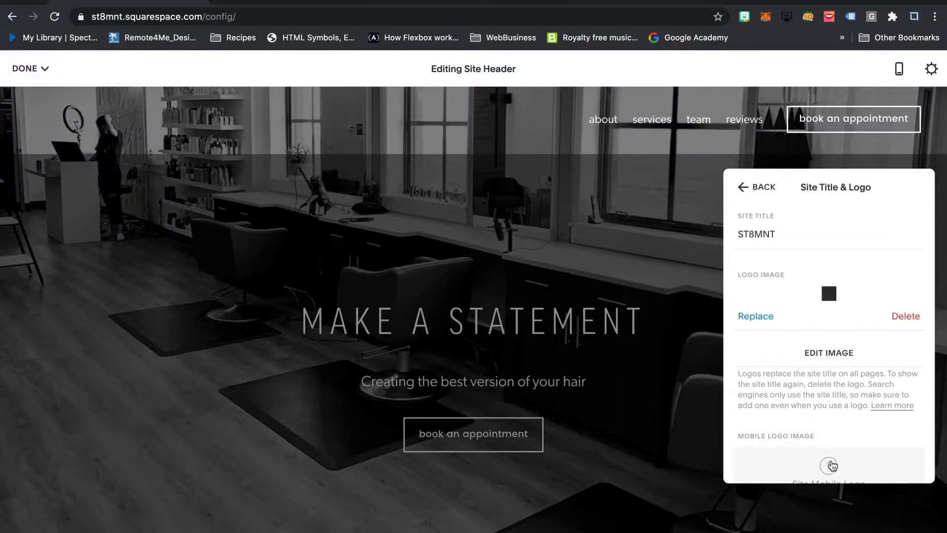
# - Set the site header's Logo Height to 48px
pyautogui.scroll(-3, 841, 366)
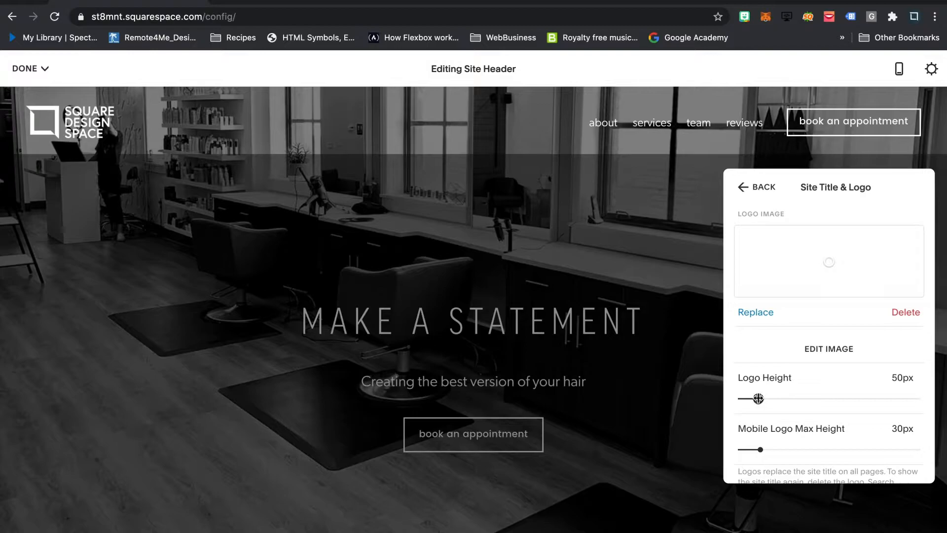
pyautogui.moveTo(758, 398)
pyautogui.mouseDown()
pyautogui.moveTo(807, 399)
pyautogui.moveTo(757, 399)
pyautogui.mouseUp()
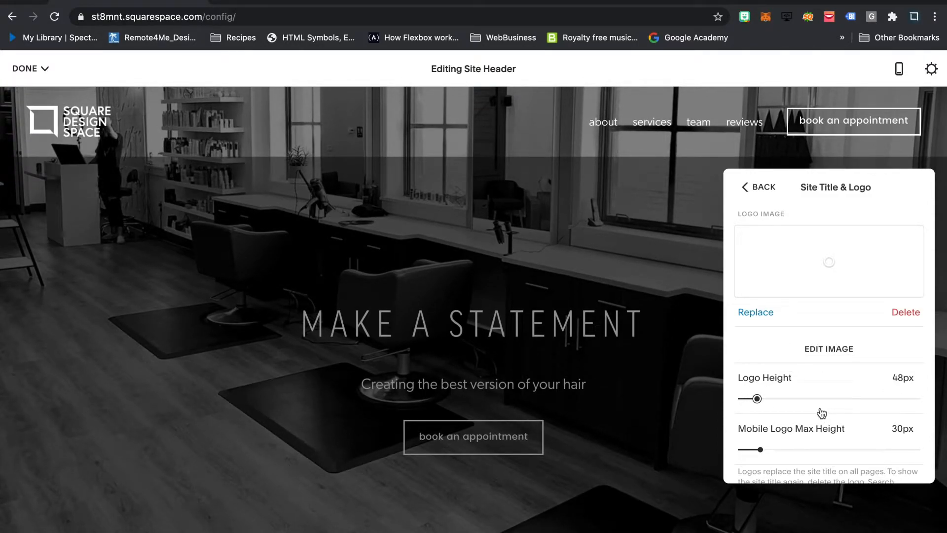
pyautogui.scroll(1, 818, 304)
# - Upload sdsProfile.png as the mobile logo image of the site header
pyautogui.scroll(-5, 817, 304)
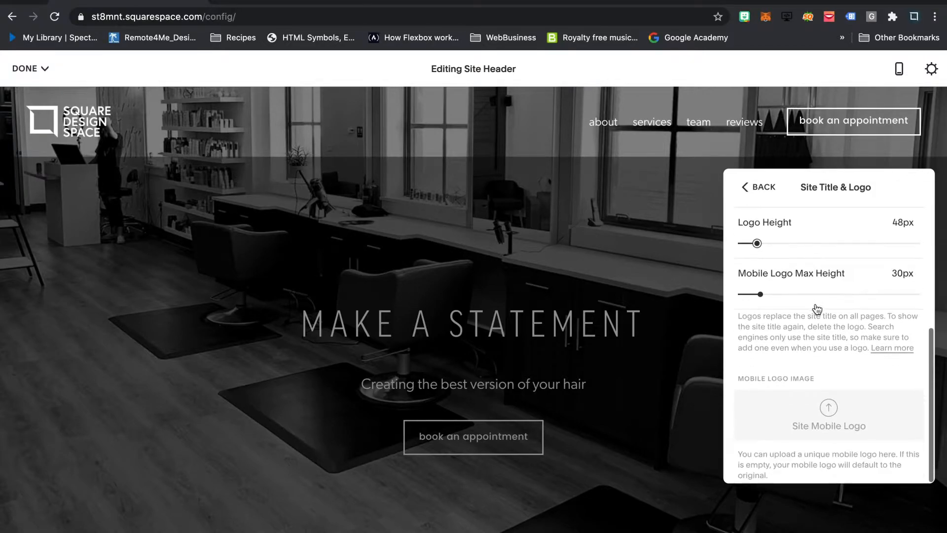
pyautogui.click(833, 416)
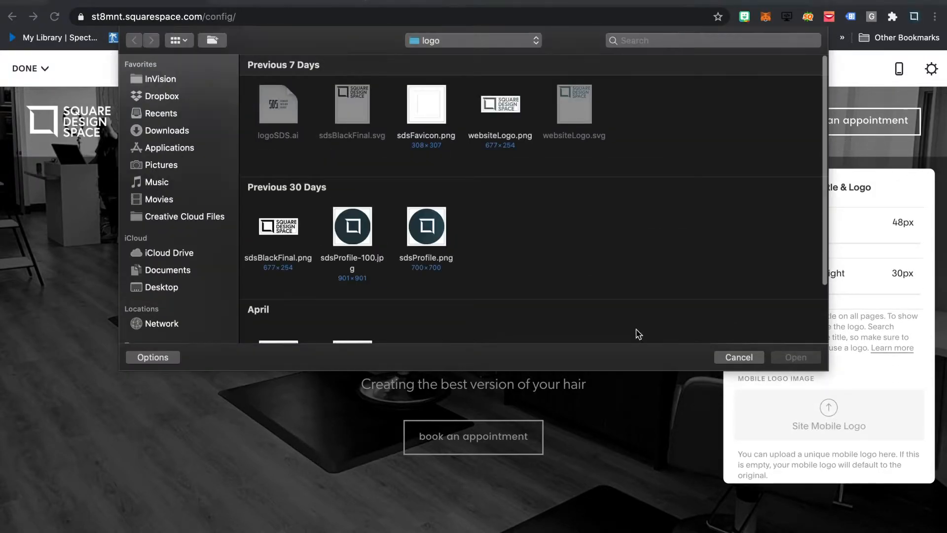
pyautogui.click(430, 228)
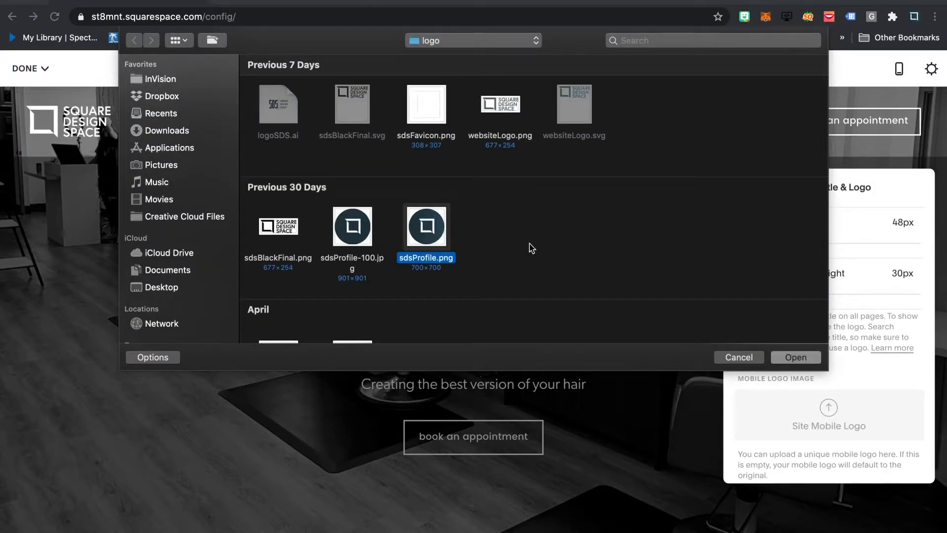
pyautogui.click(801, 362)
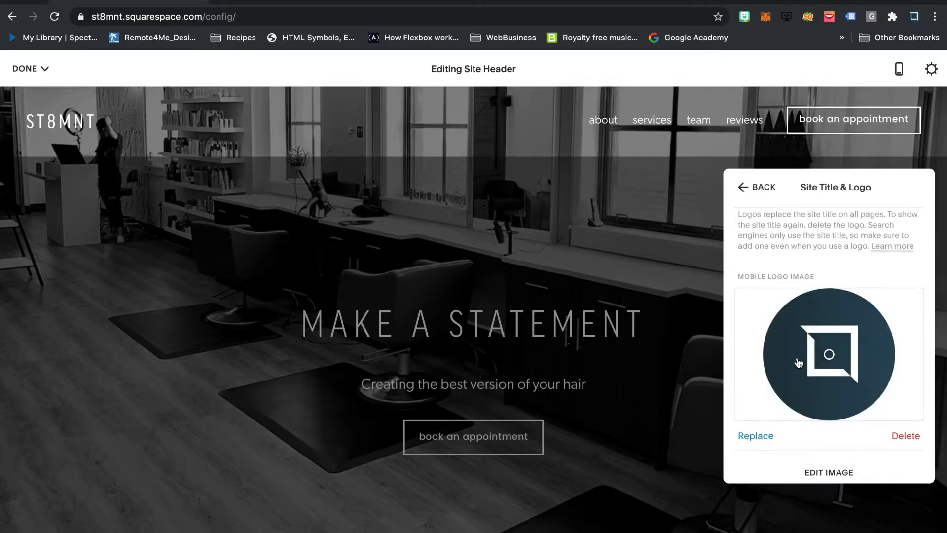
pyautogui.scroll(-1, 869, 385)
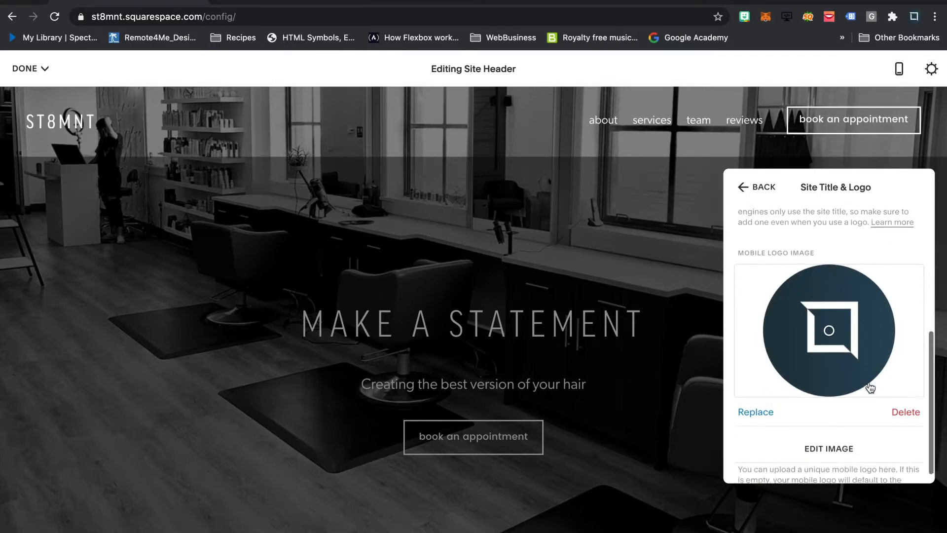
pyautogui.scroll(5, 869, 383)
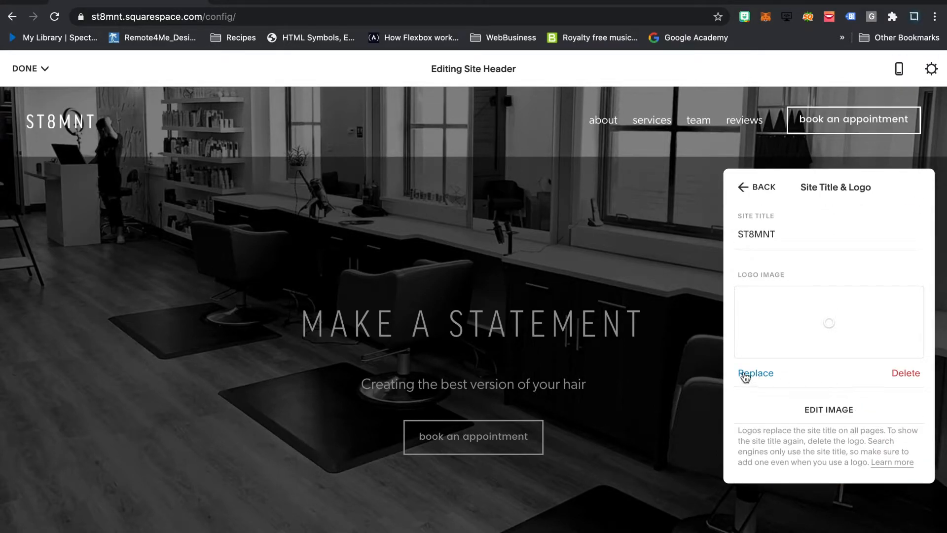
pyautogui.scroll(-4, 828, 370)
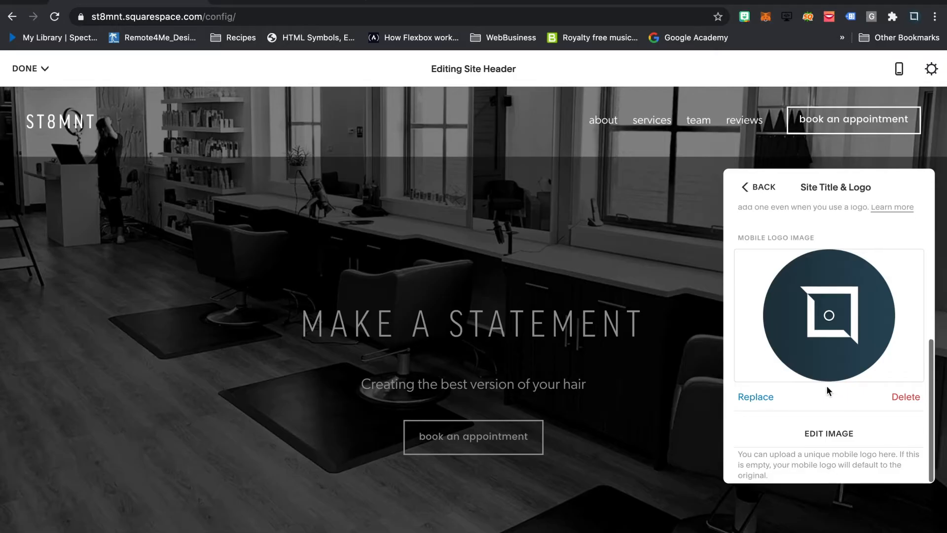
# - Leave the site title and logo settings, save the header changes and exit page editing
pyautogui.click(758, 187)
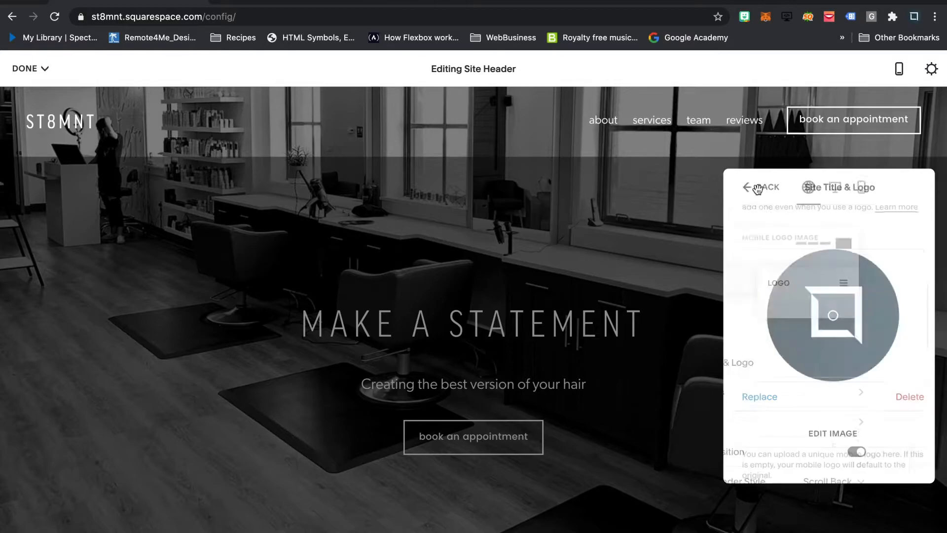
pyautogui.click(27, 69)
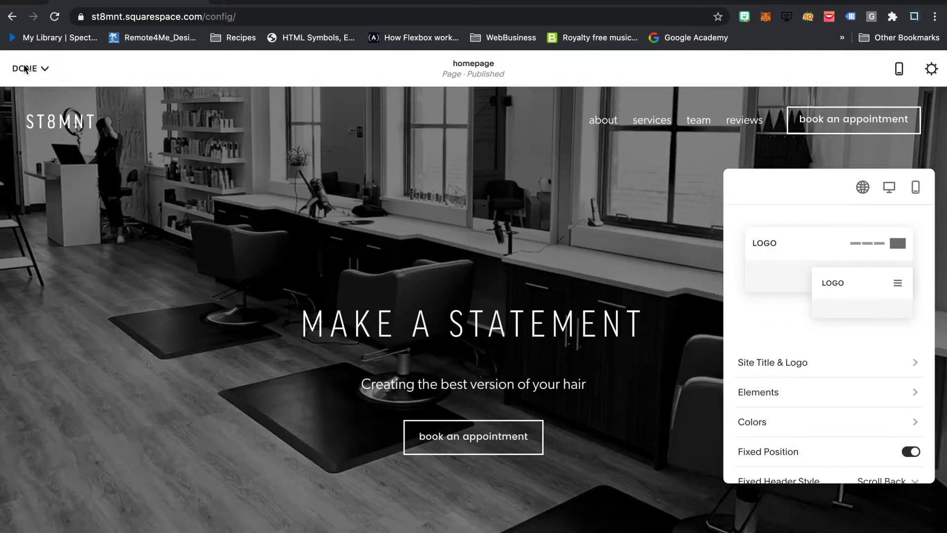
pyautogui.click(30, 74)
pyautogui.click(29, 93)
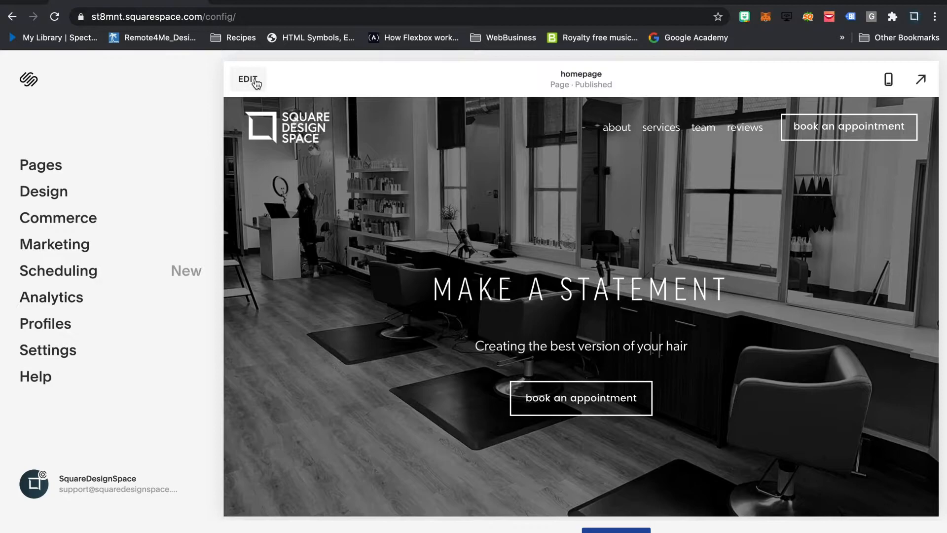
# - Reopen the homepage for editing, review the header's logo size settings, and switch the preview to mobile view
pyautogui.click(252, 80)
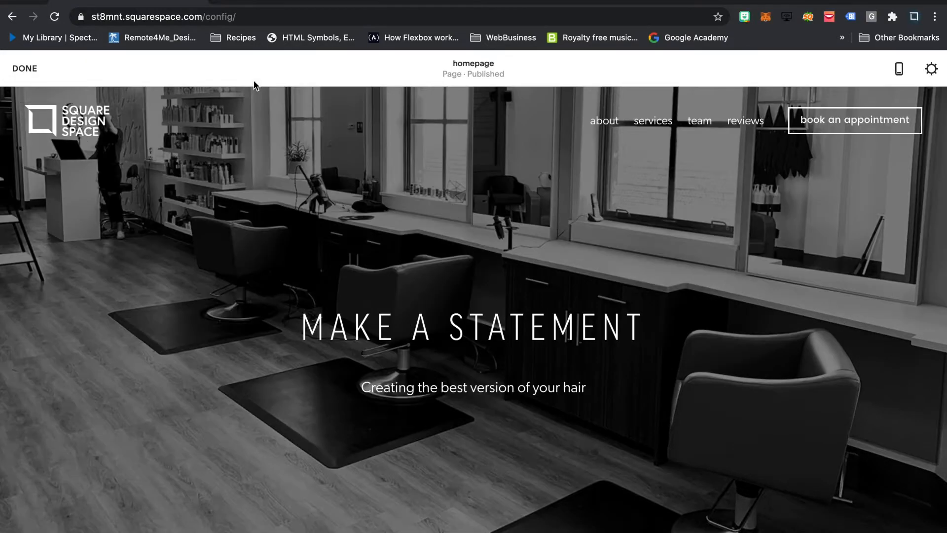
pyautogui.moveTo(514, 143)
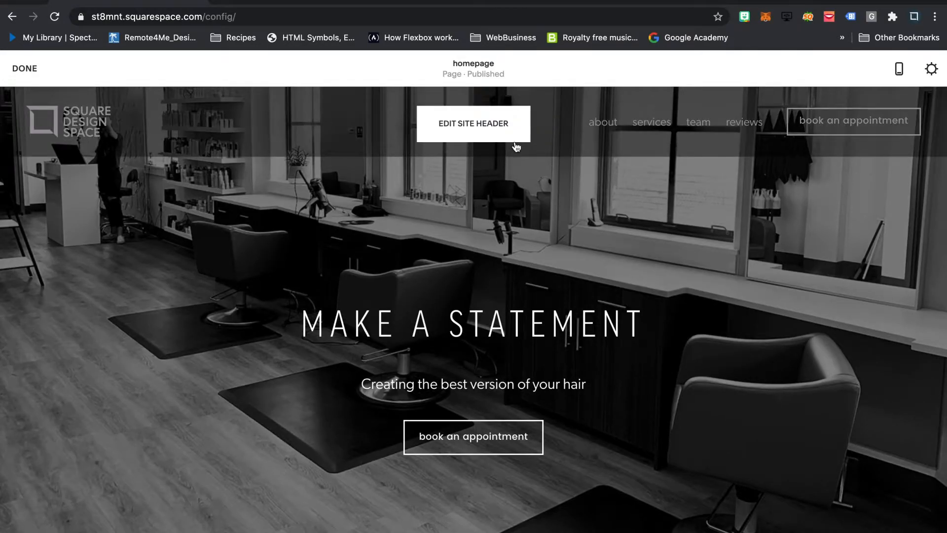
pyautogui.click(482, 133)
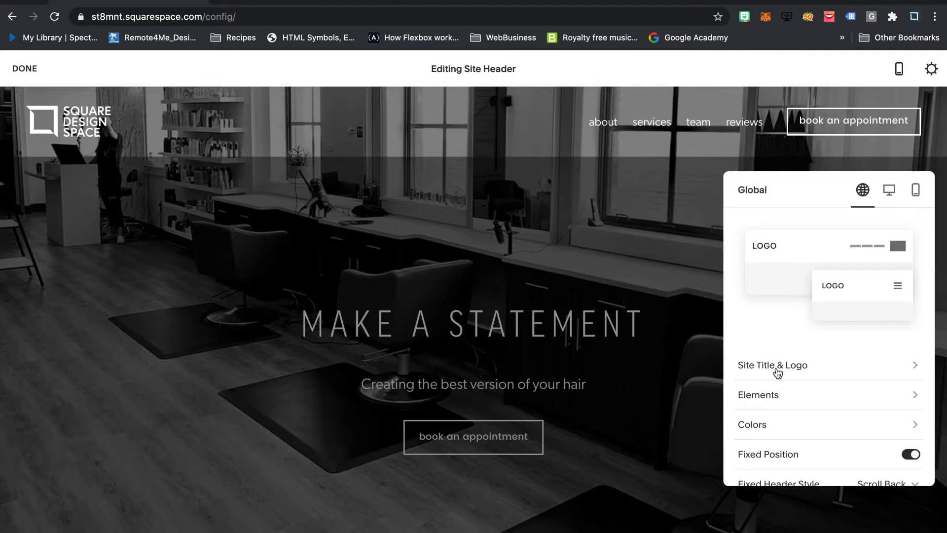
pyautogui.click(803, 368)
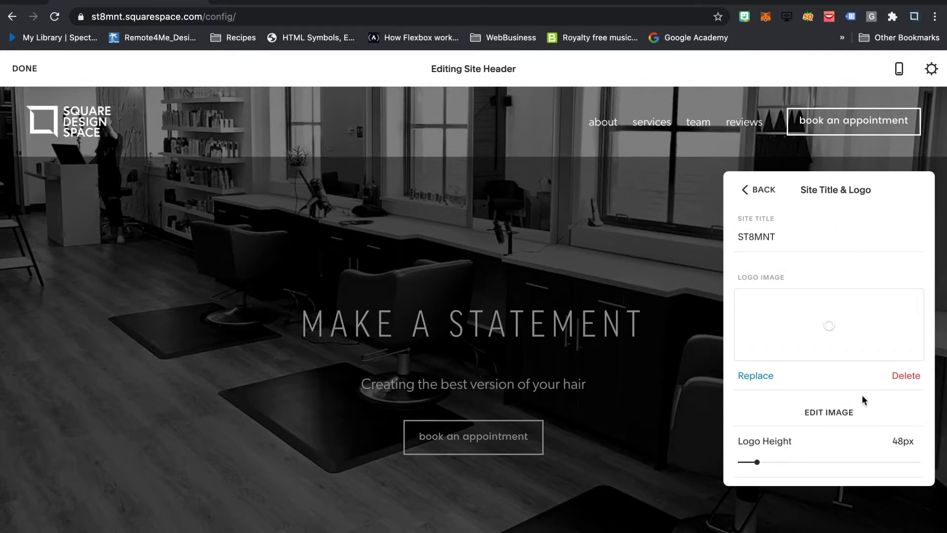
pyautogui.scroll(-5, 862, 395)
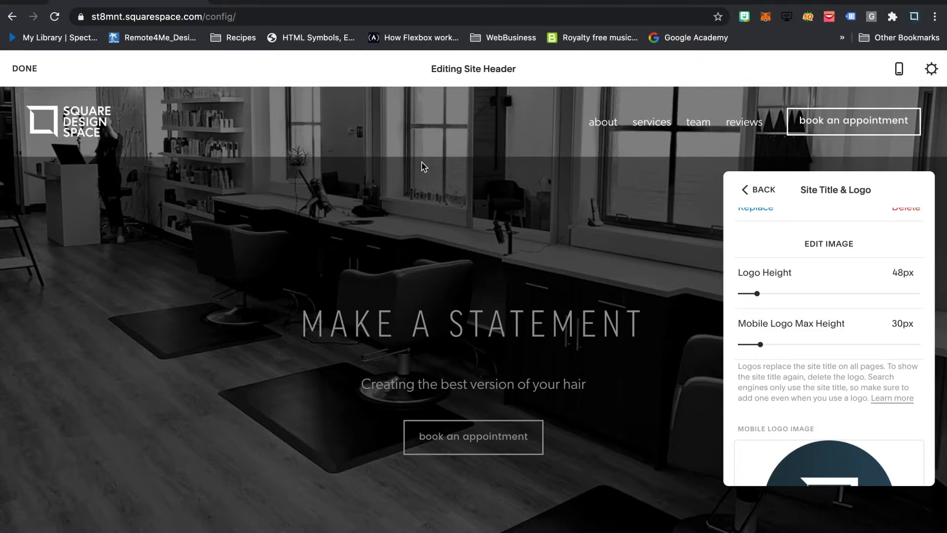
pyautogui.click(900, 71)
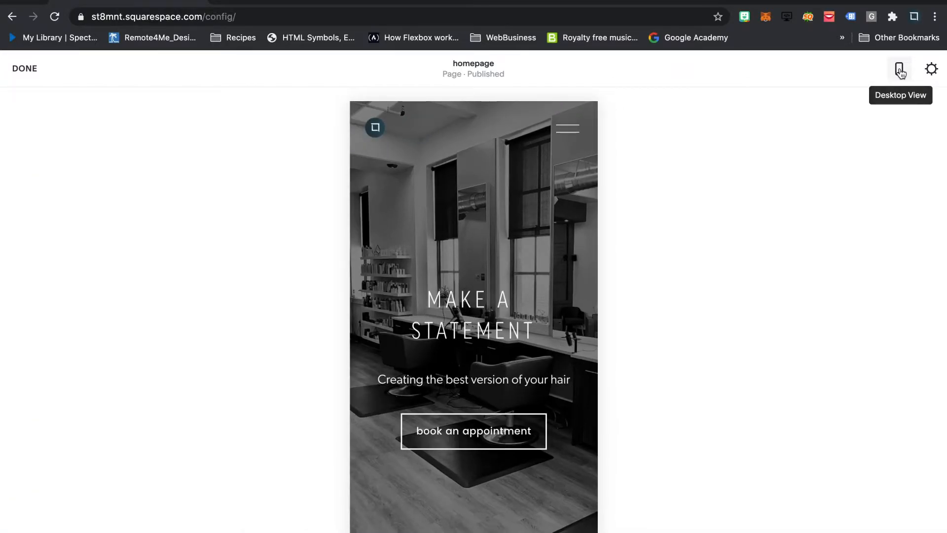
# - Set the header's Mobile Logo Max Height to 44px while in mobile view
pyautogui.click(482, 124)
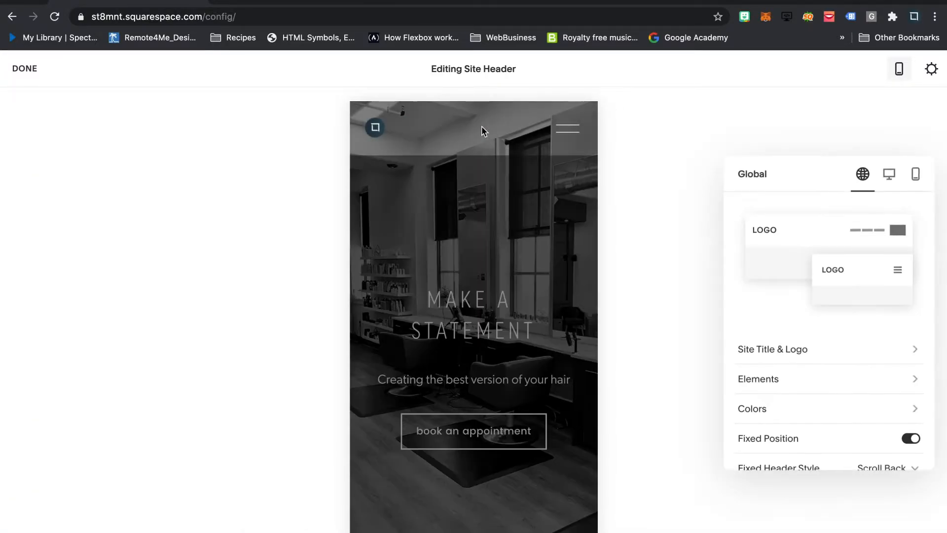
pyautogui.click(805, 351)
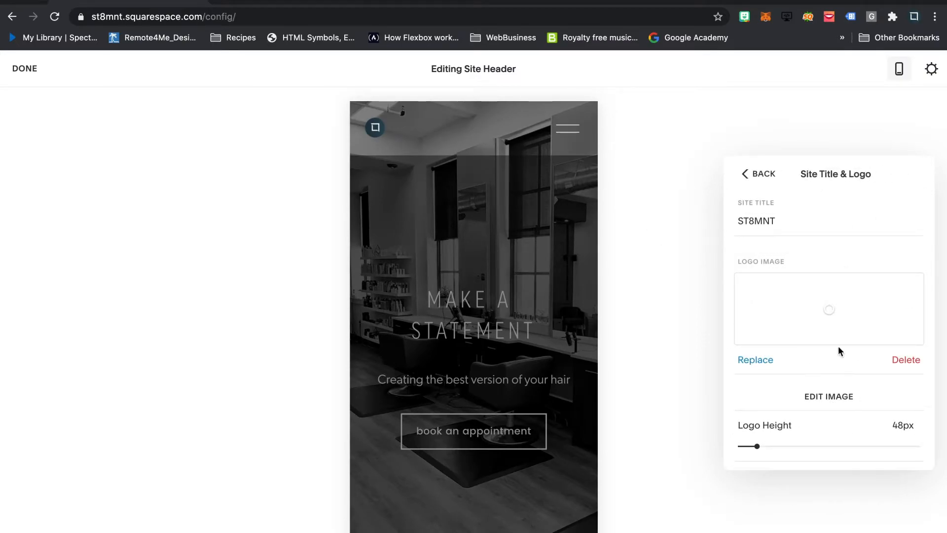
pyautogui.scroll(-5, 838, 349)
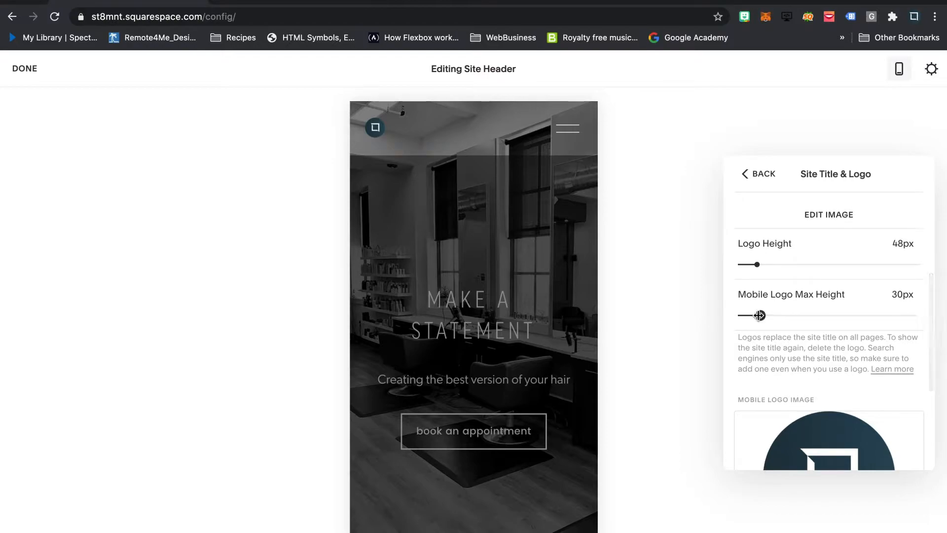
pyautogui.moveTo(760, 315); pyautogui.dragTo(779, 316)
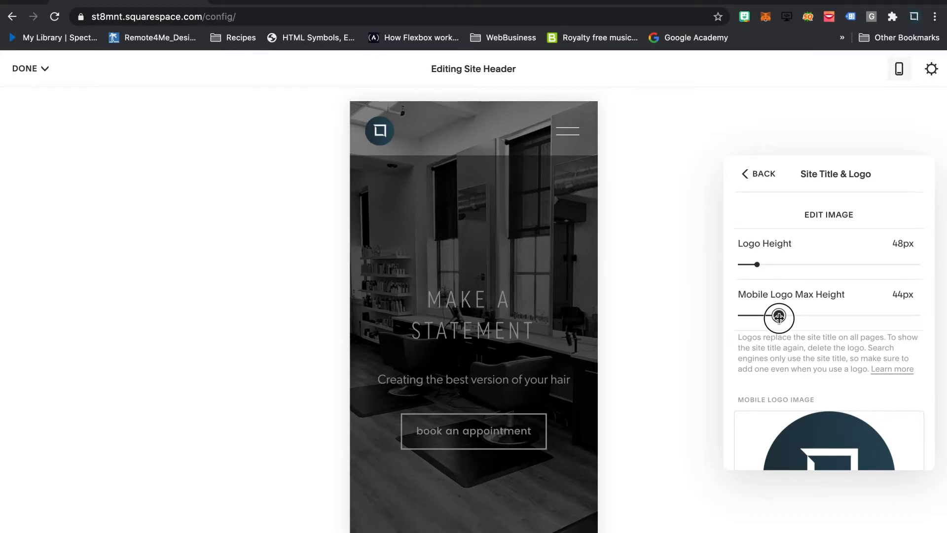
# - Save the mobile logo change, exit page editing and return the site preview to desktop view
pyautogui.click(763, 177)
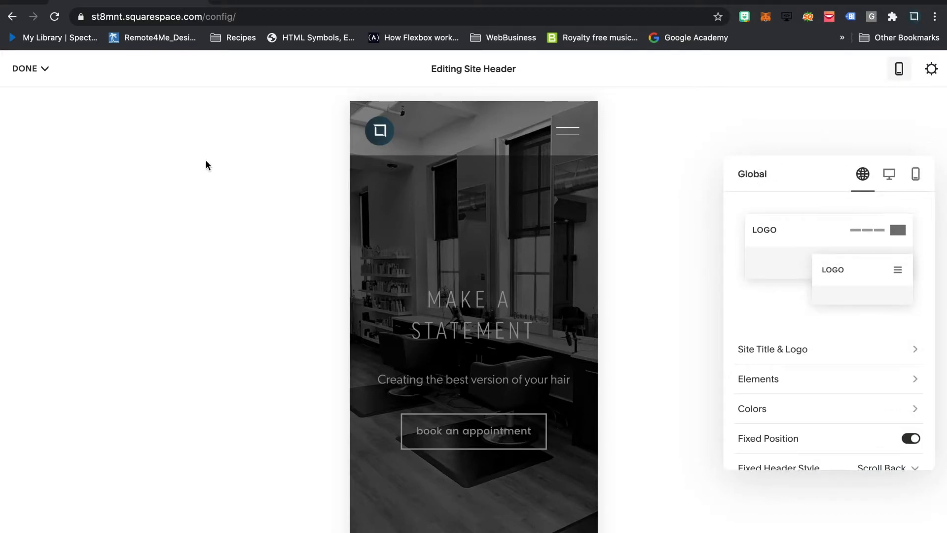
pyautogui.click(37, 69)
pyautogui.click(32, 93)
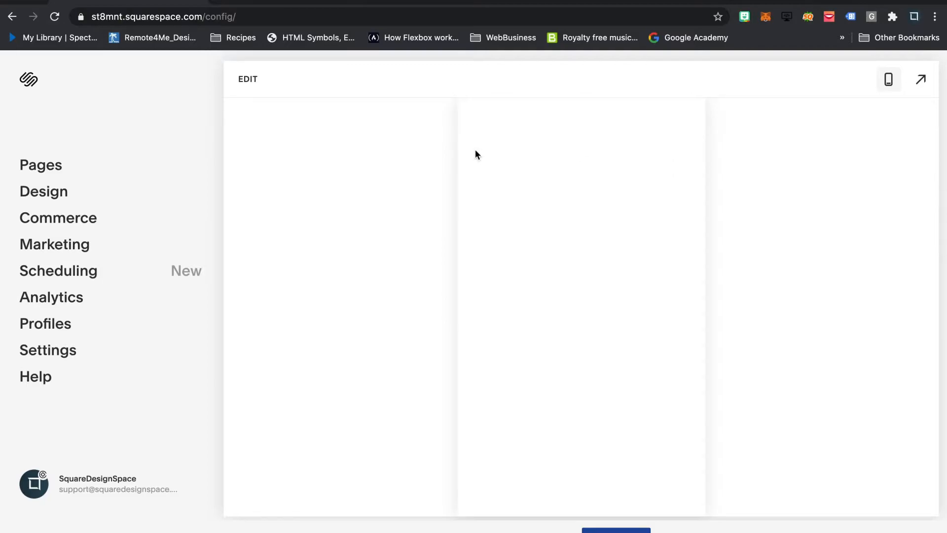
pyautogui.click(889, 78)
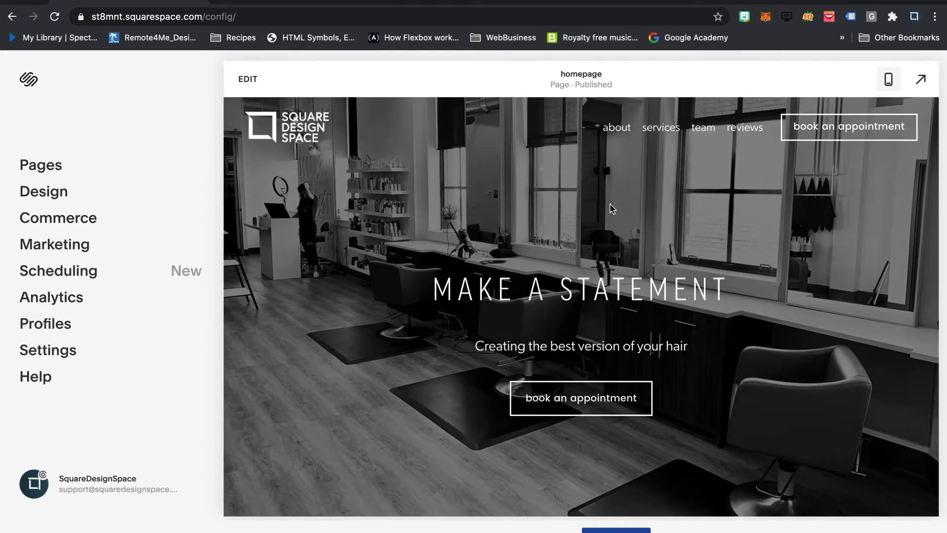
# - Open the homepage's site header for editing and open the social links editor within the header elements
pyautogui.click(245, 85)
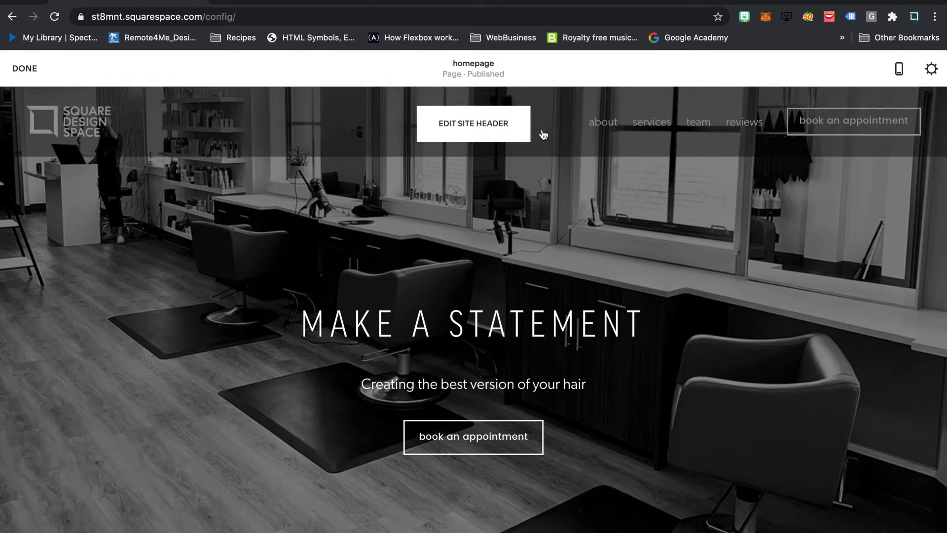
pyautogui.click(500, 122)
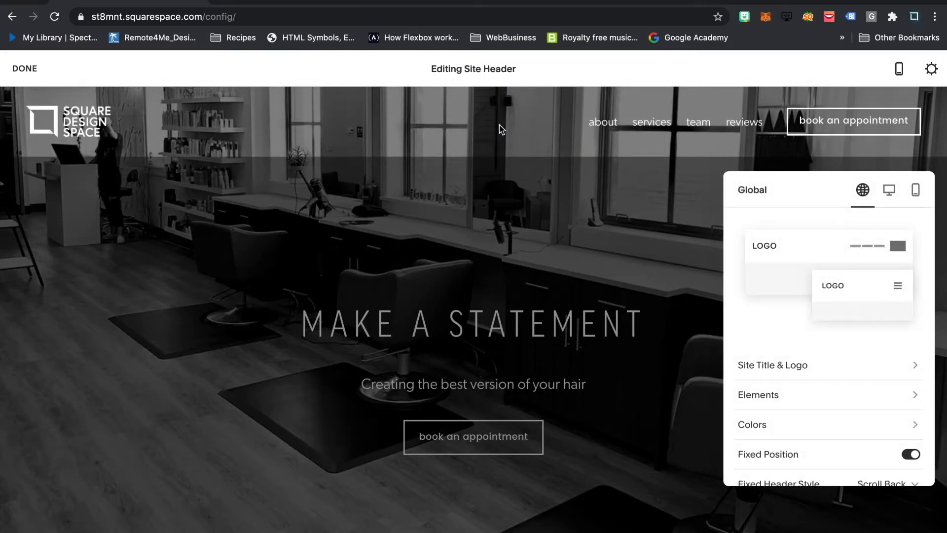
pyautogui.click(778, 394)
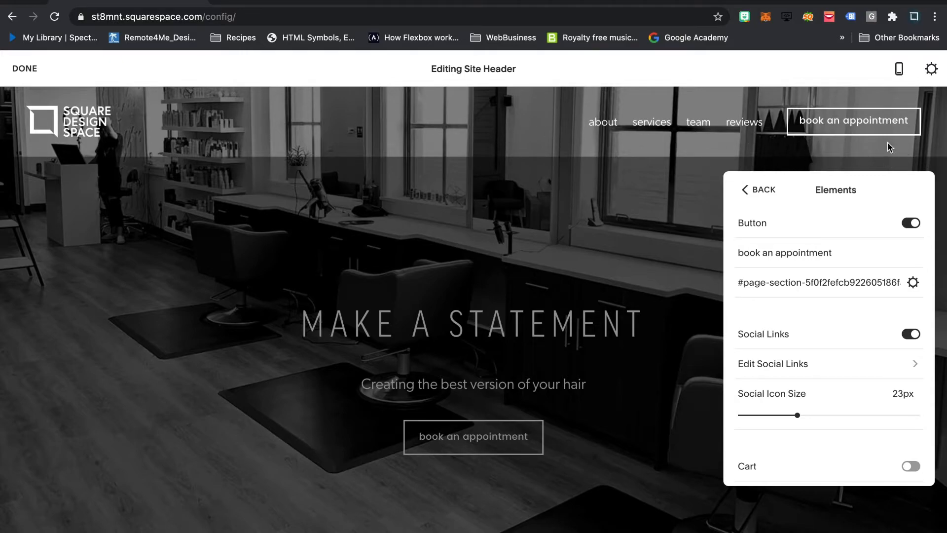
pyautogui.click(794, 363)
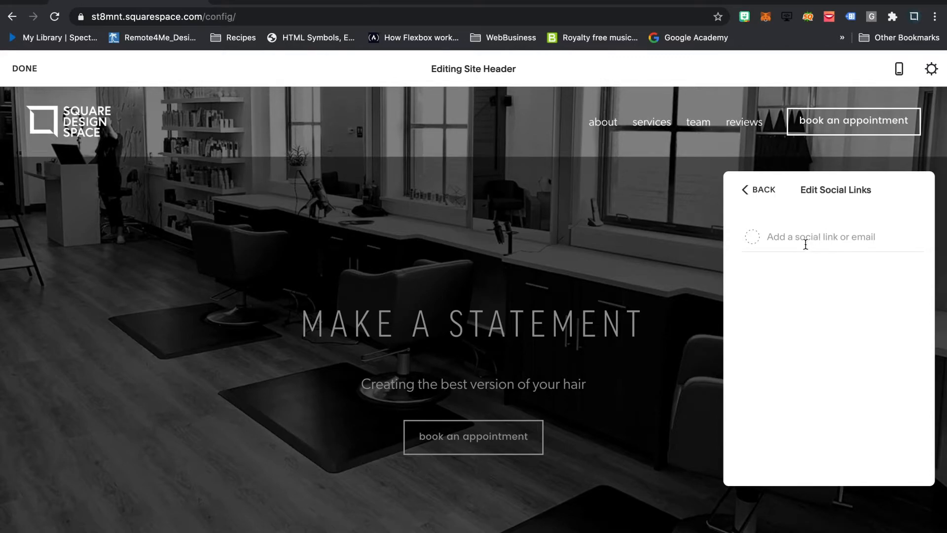
# - Switch to Instagram, open the squaredesignspace profile from the home feed, and copy its full web address
pyautogui.click(273, 1)
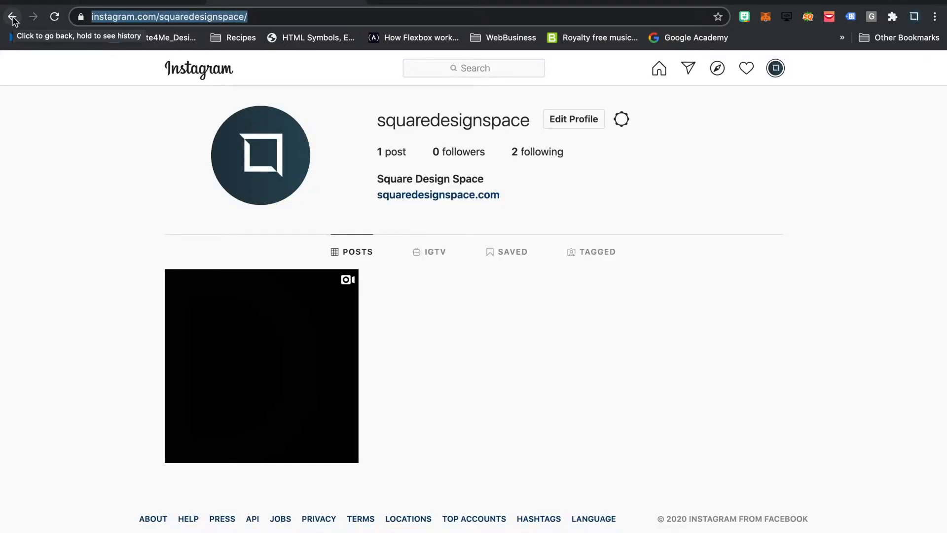
pyautogui.click(13, 19)
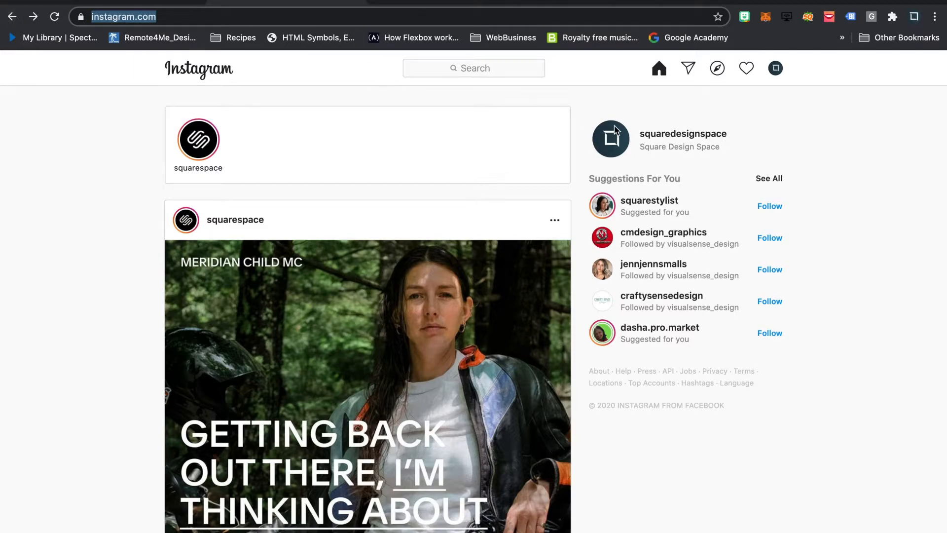
pyautogui.click(612, 144)
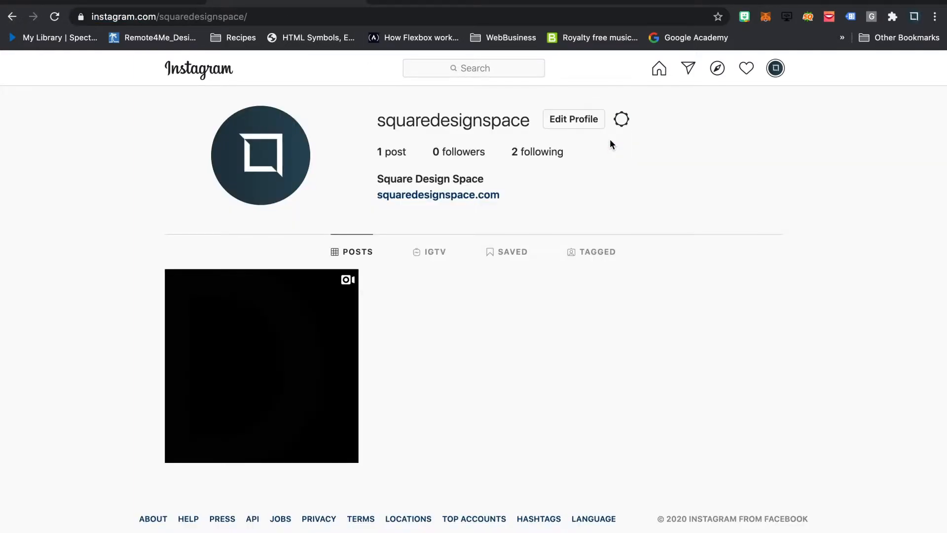
pyautogui.click(183, 17)
pyautogui.moveTo(303, 16); pyautogui.dragTo(94, 11)
pyautogui.hotkey('ctrl', 'c')
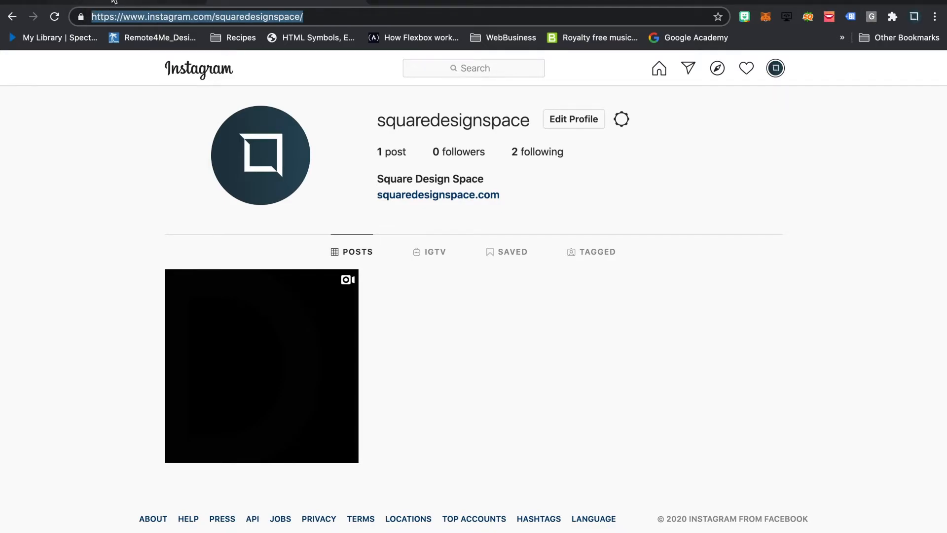
pyautogui.click(113, 2)
pyautogui.click(784, 231)
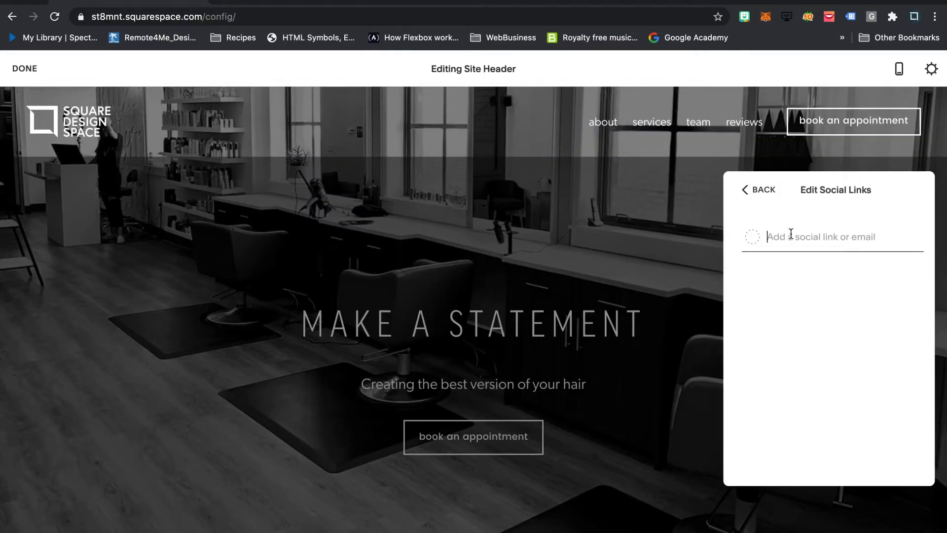
pyautogui.hotkey('ctrl', 'v')
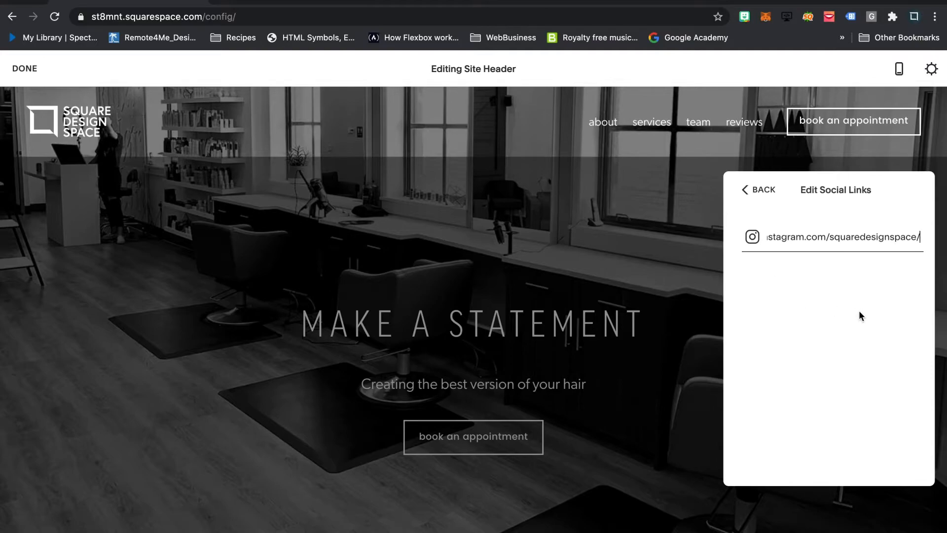
pyautogui.click(746, 189)
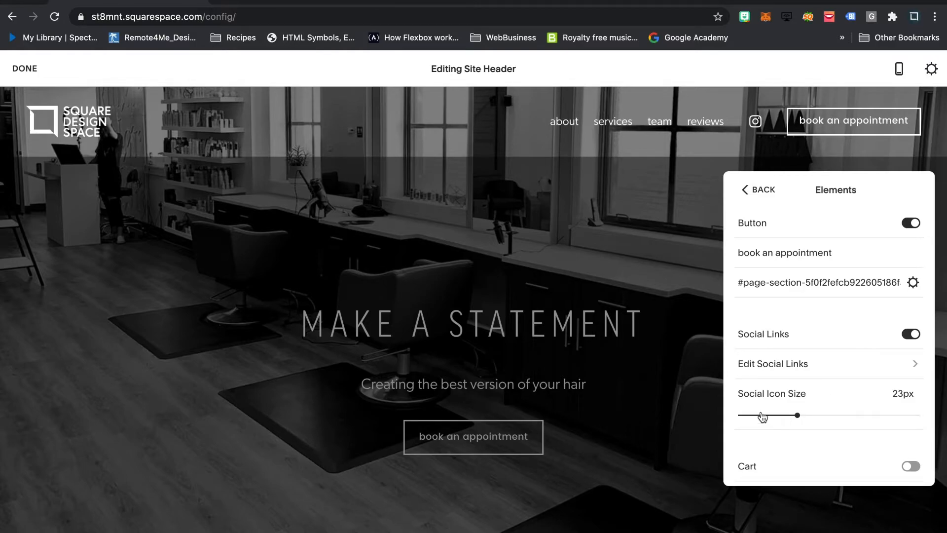
# - Try larger header social icons, including 29px, and set the Social Icon Size to 22px
pyautogui.click(825, 416)
pyautogui.click(841, 417)
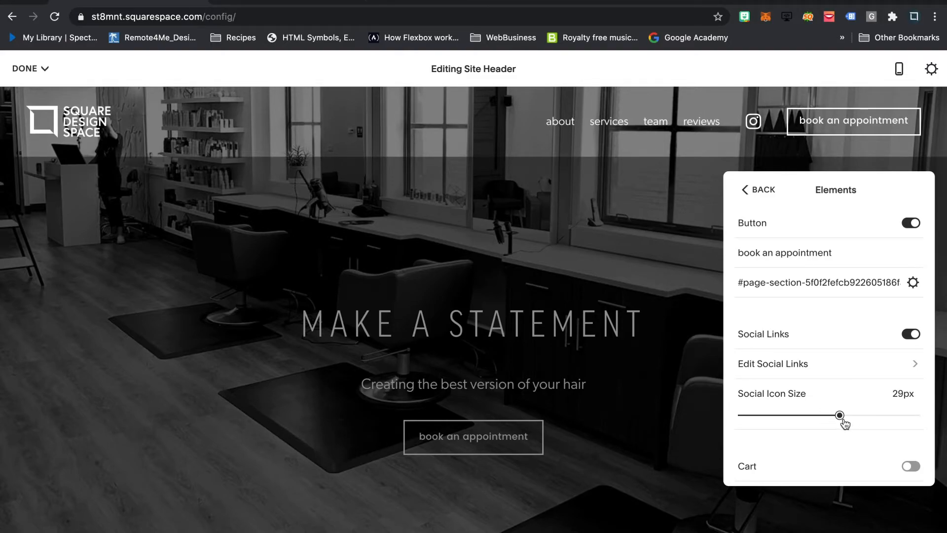
pyautogui.moveTo(840, 416); pyautogui.dragTo(788, 413)
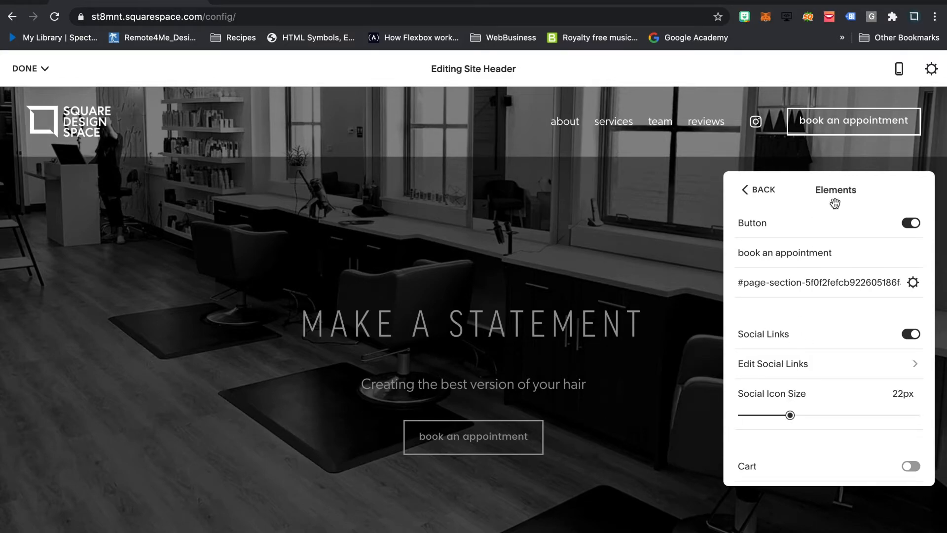
# - Try showing the cart in the header, turn it off again, and return to the global header settings
pyautogui.click(911, 466)
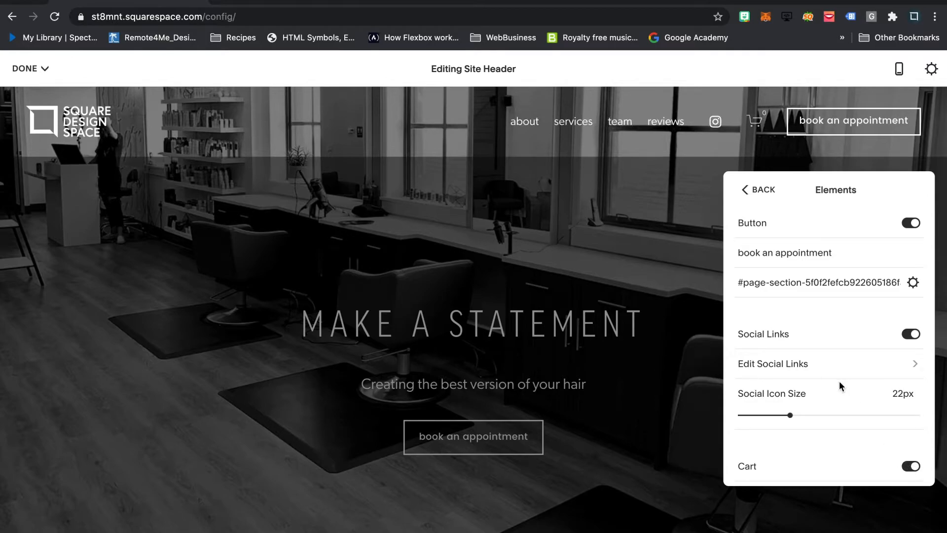
pyautogui.scroll(-2, 839, 381)
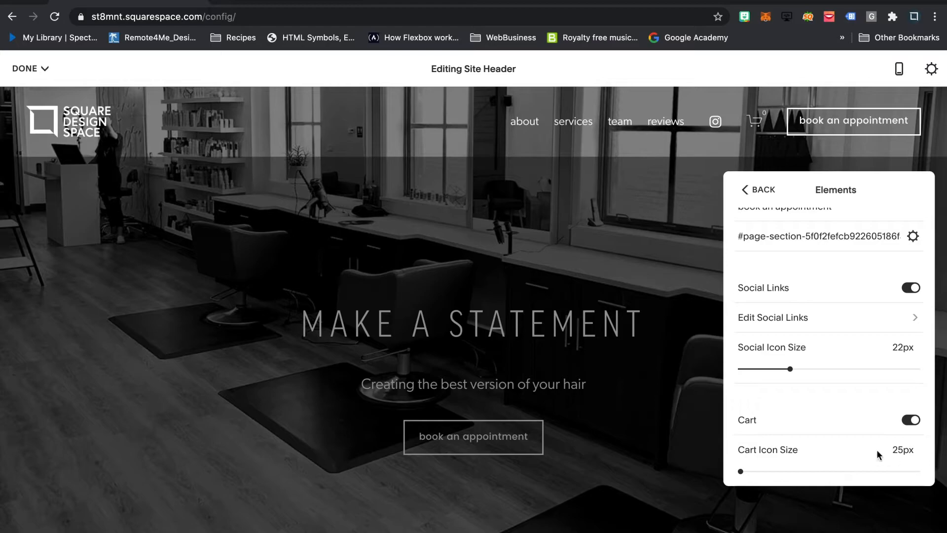
pyautogui.click(911, 419)
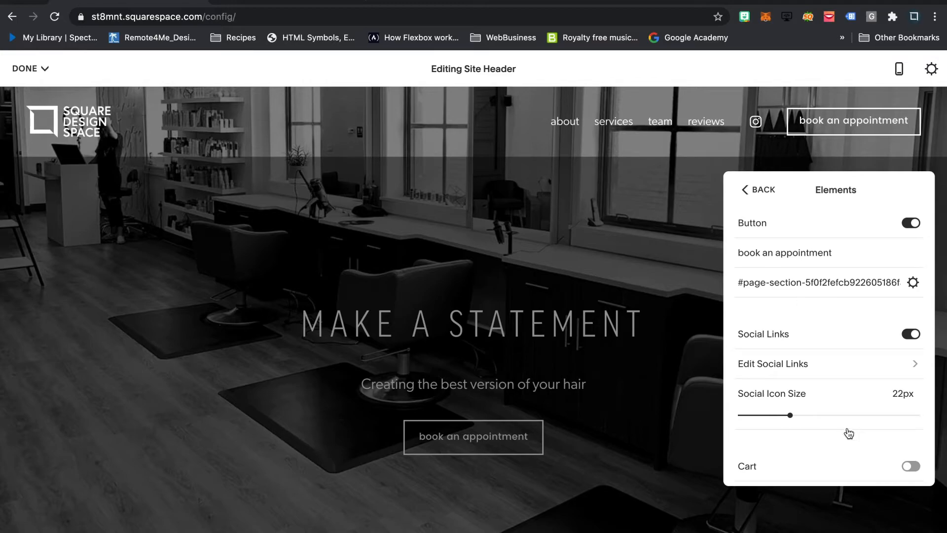
pyautogui.click(755, 190)
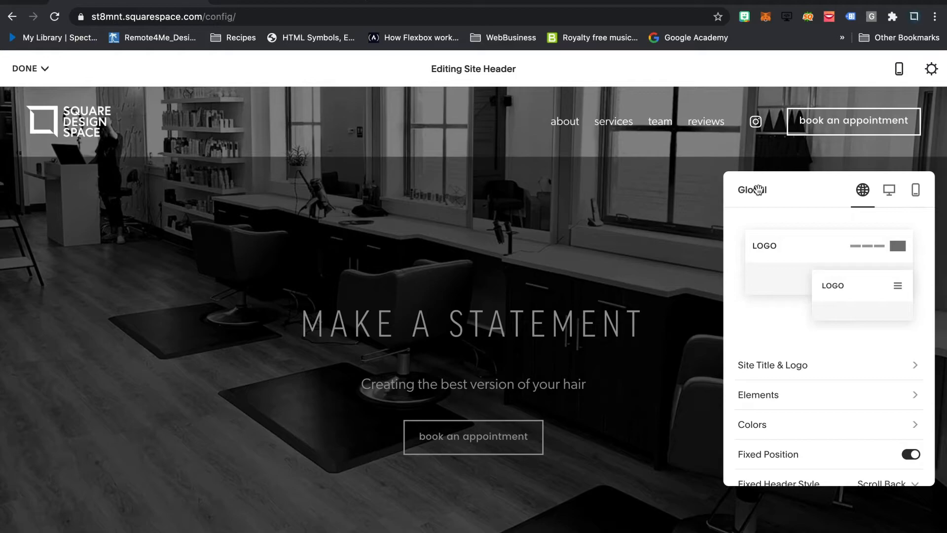
# - Try desktop header layouts with the navigation beside the logo and centered, restore the layout with navigation beside the button, and leave the layout choices
pyautogui.scroll(-2, 846, 396)
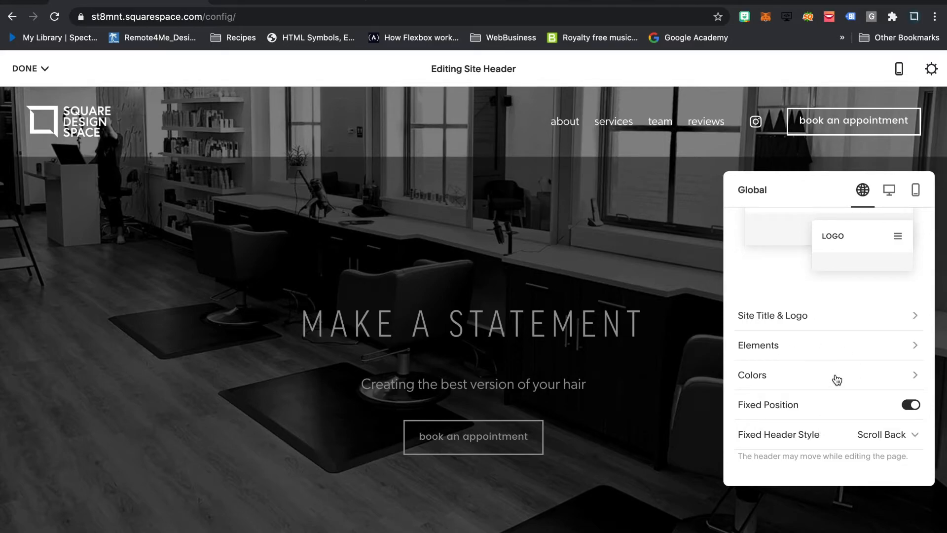
pyautogui.click(889, 192)
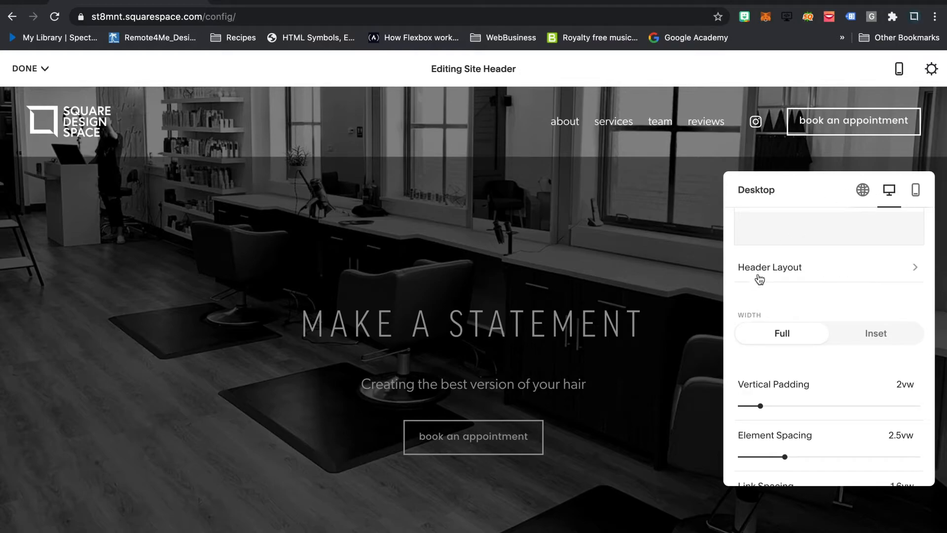
pyautogui.click(802, 276)
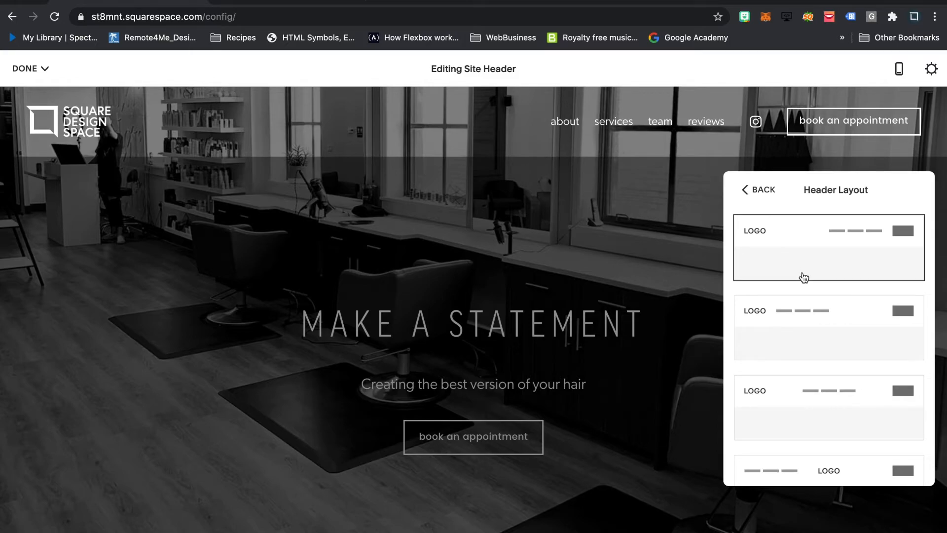
pyautogui.click(844, 335)
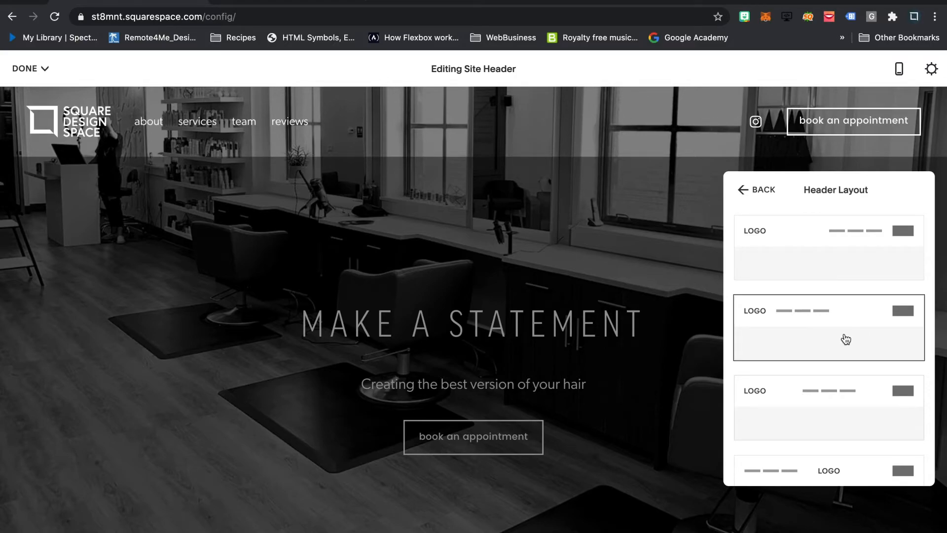
pyautogui.click(817, 408)
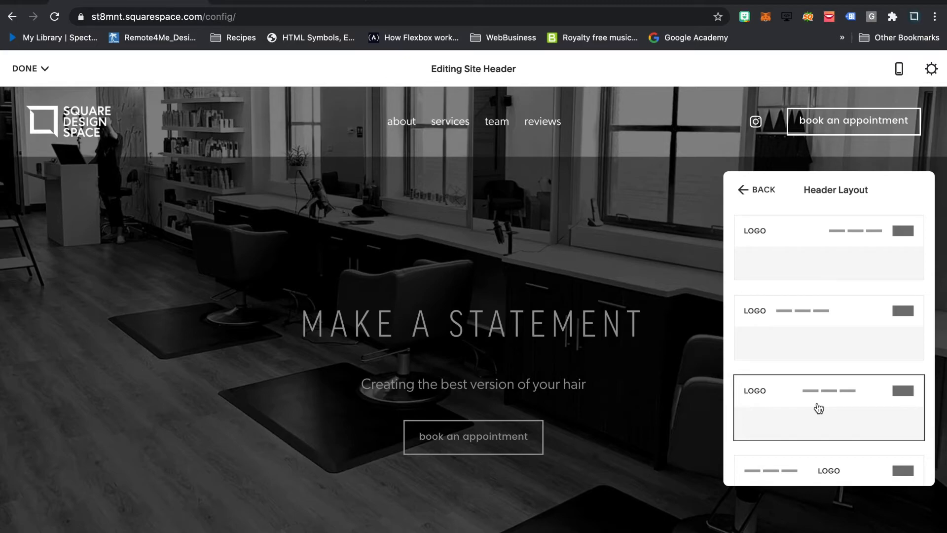
pyautogui.click(844, 251)
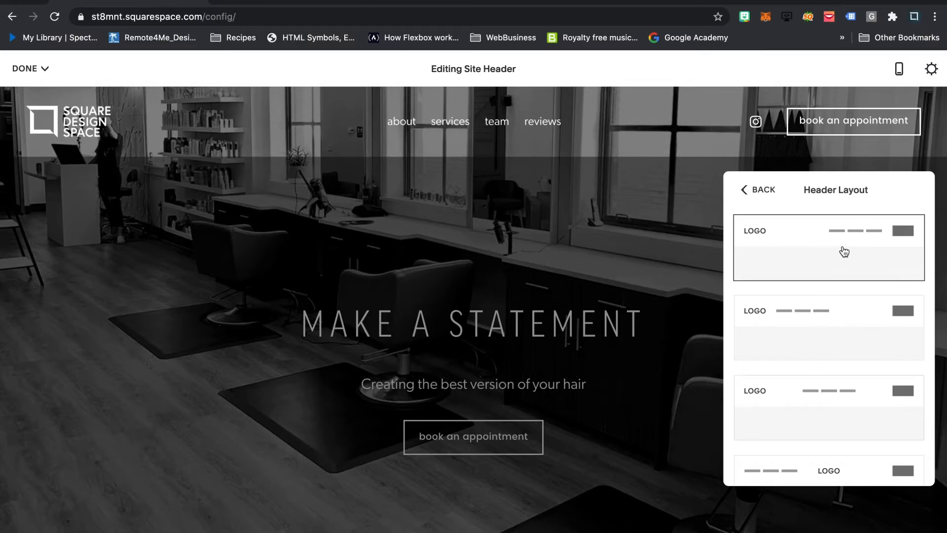
pyautogui.click(757, 190)
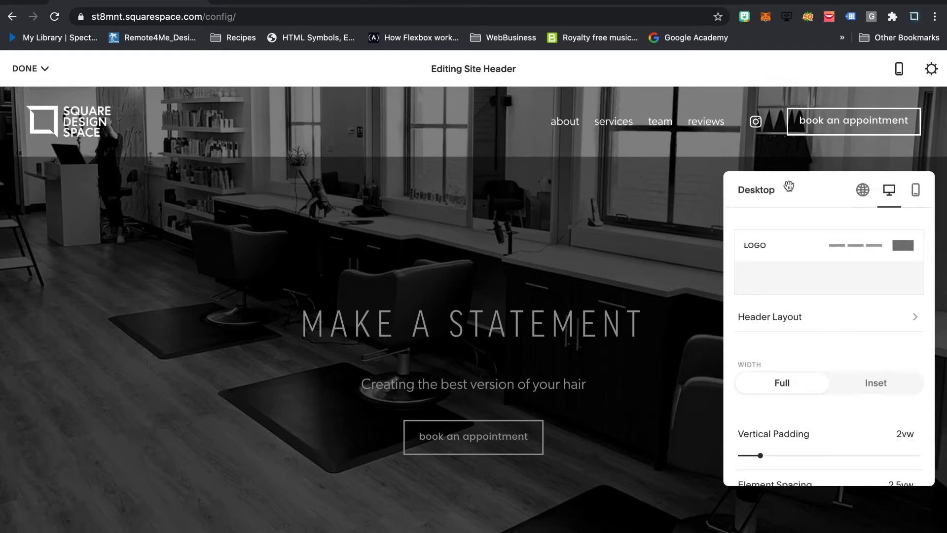
# - In the mobile header settings, try layouts with the logo centered and beside the menu icon, restore the logo-left layout, and leave the layout choices
pyautogui.click(916, 196)
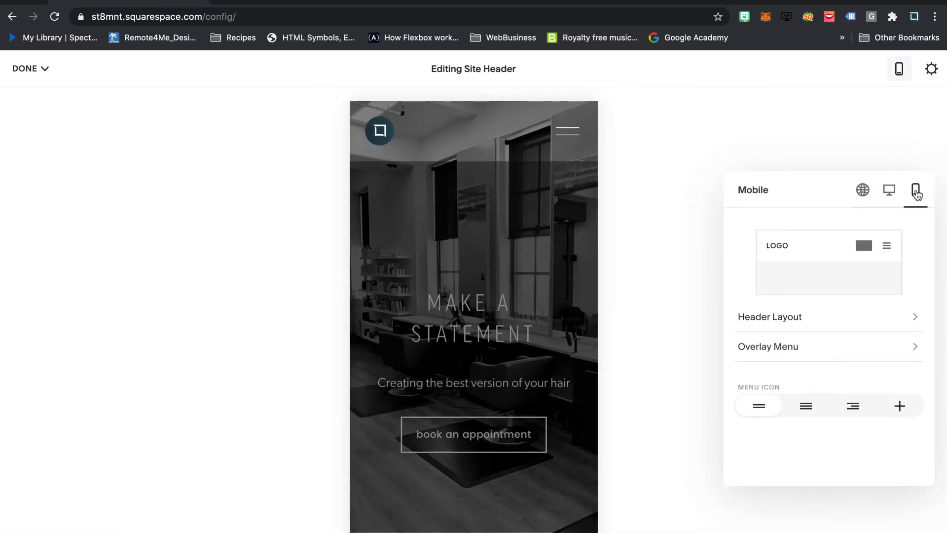
pyautogui.click(784, 320)
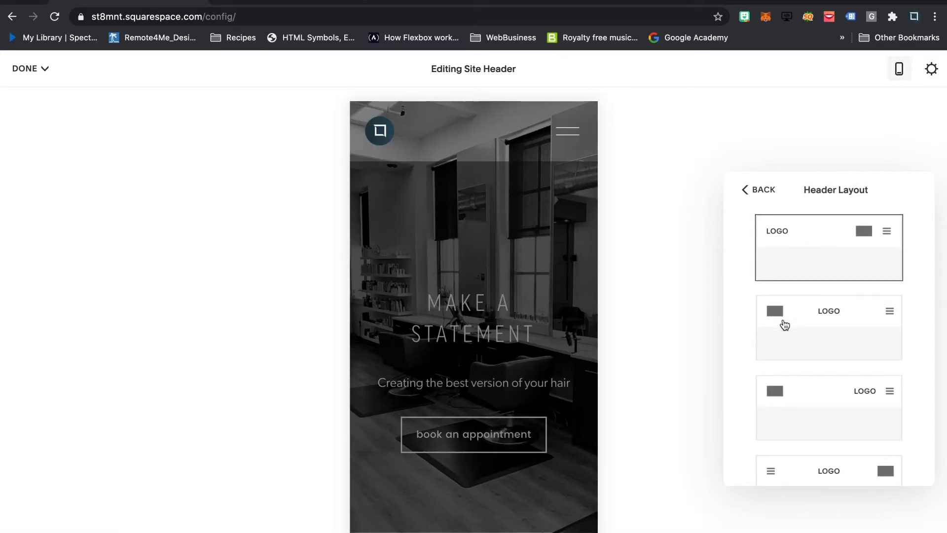
pyautogui.scroll(-3, 842, 364)
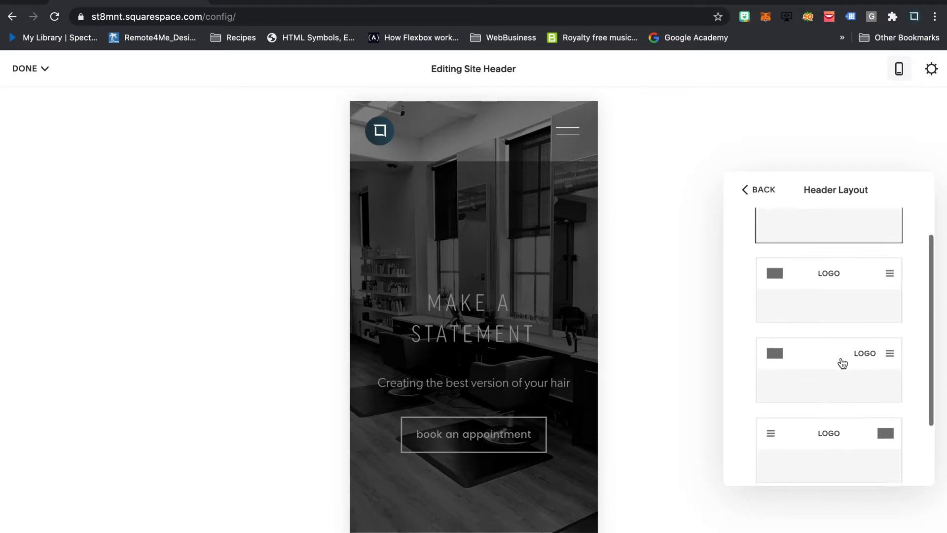
pyautogui.scroll(-1, 824, 404)
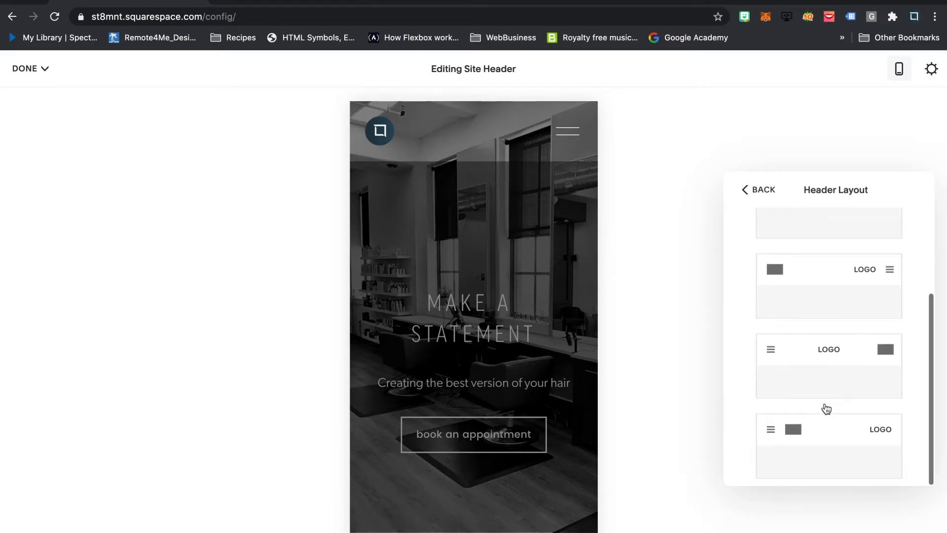
pyautogui.click(837, 366)
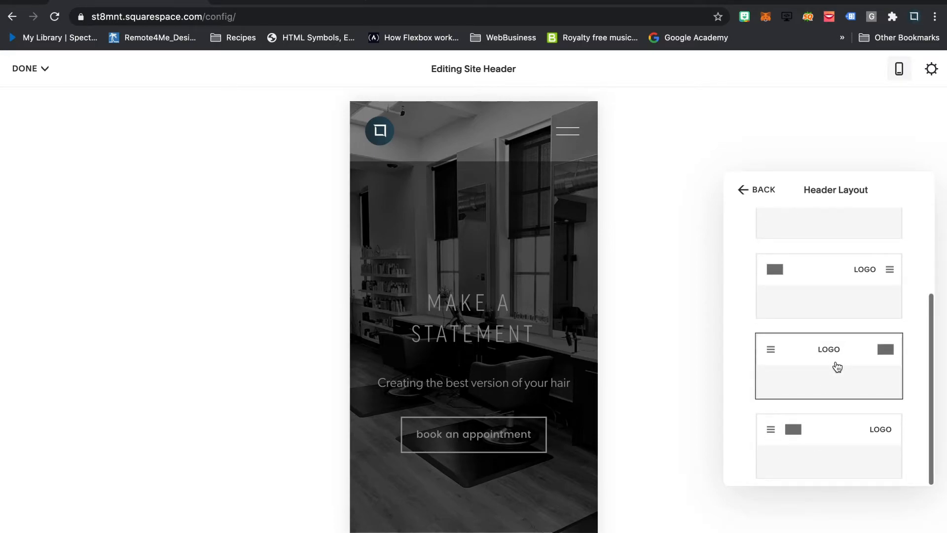
pyautogui.click(828, 285)
pyautogui.scroll(3, 826, 284)
pyautogui.click(826, 255)
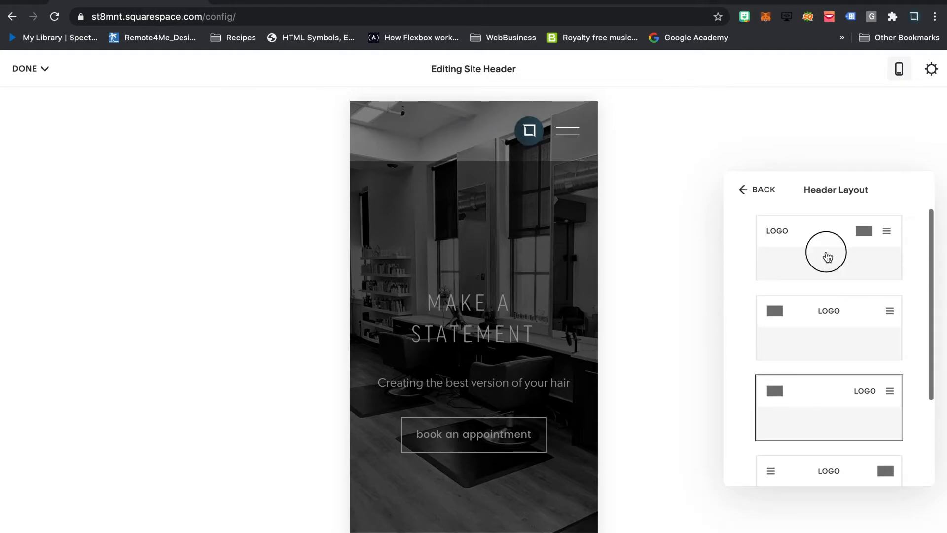
pyautogui.click(755, 190)
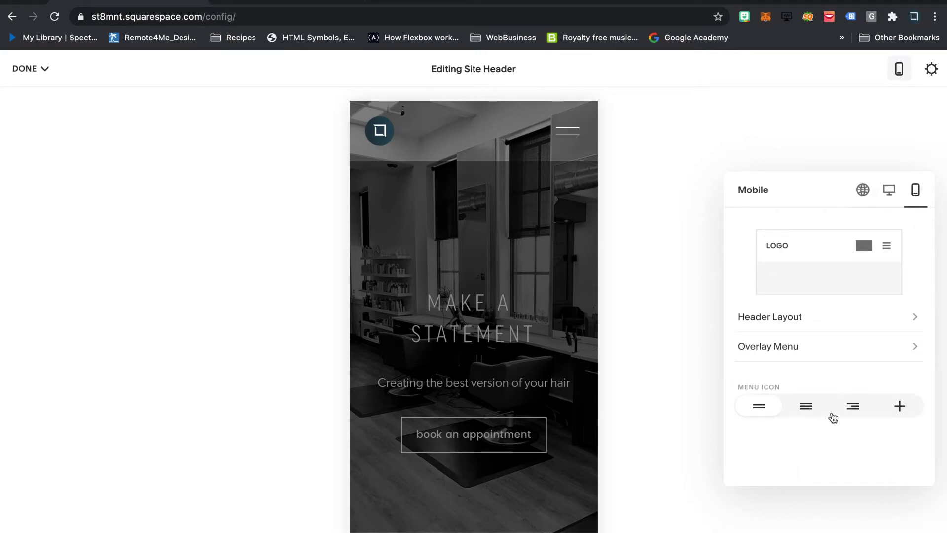
# - Set the mobile header's menu icon to the style with three equal lines
pyautogui.click(806, 409)
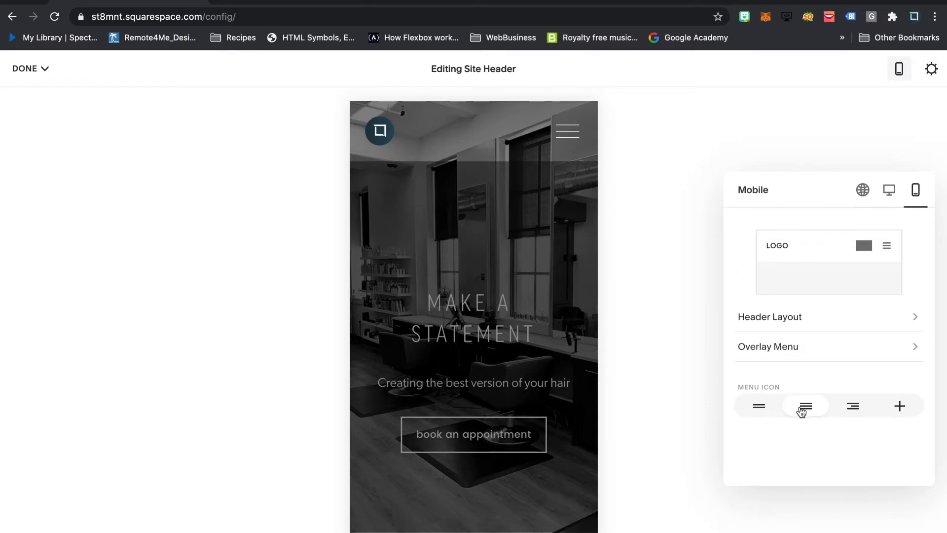
# - Set the mobile overlay menu's Link Spacing to 4vw and align its links to the left
pyautogui.click(820, 350)
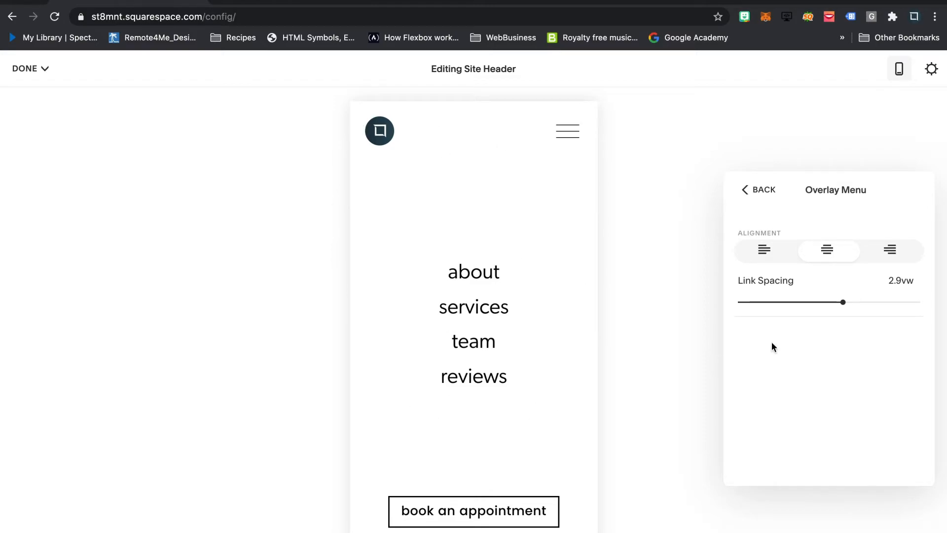
pyautogui.moveTo(842, 302); pyautogui.dragTo(881, 301)
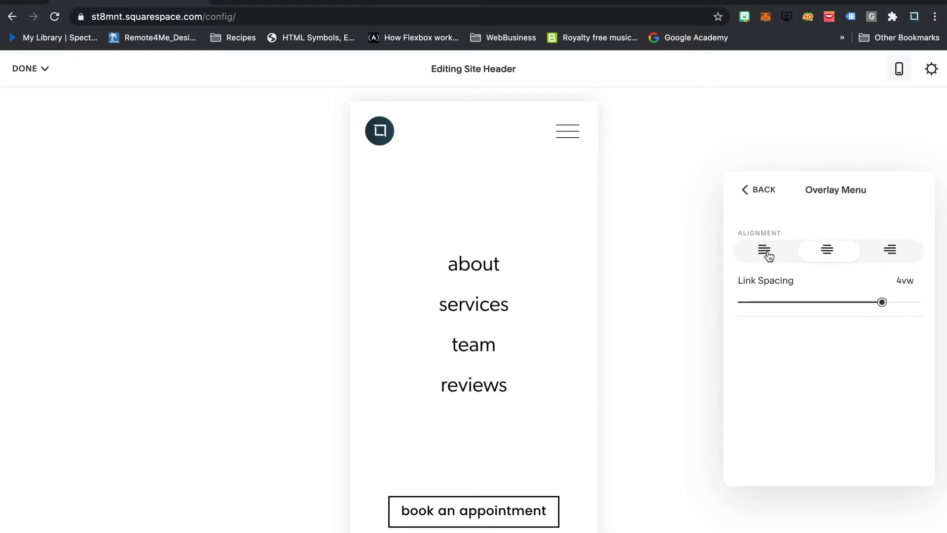
pyautogui.click(766, 253)
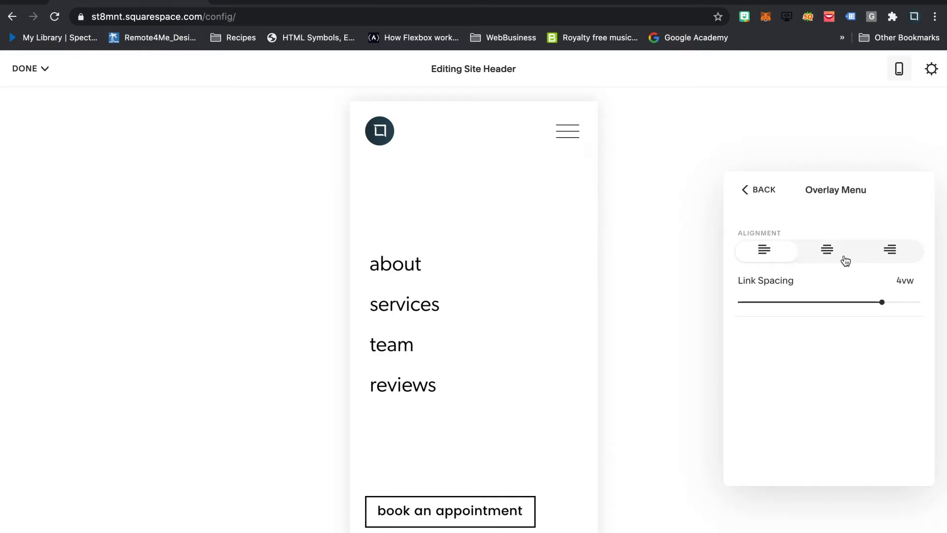
# - Align the mobile overlay menu's links to the right and leave the overlay menu settings
pyautogui.click(892, 253)
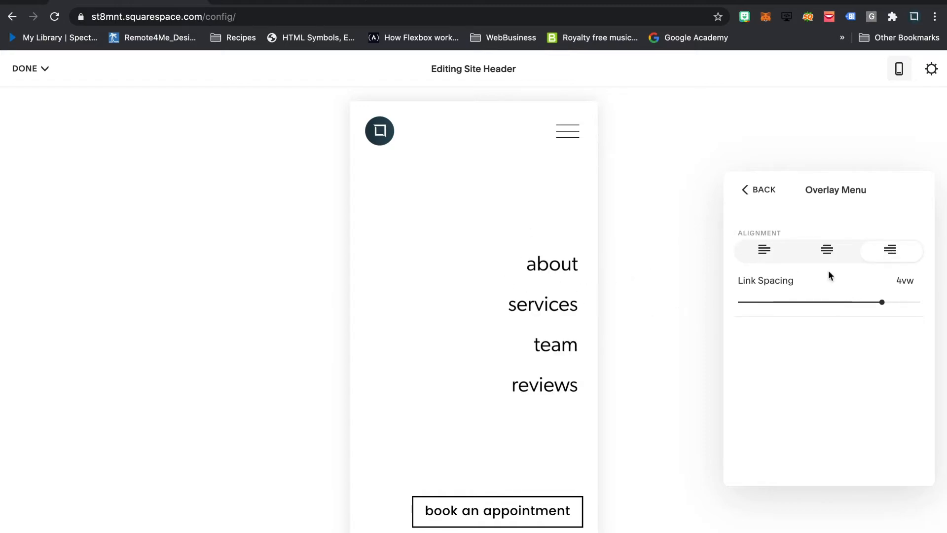
pyautogui.click(762, 199)
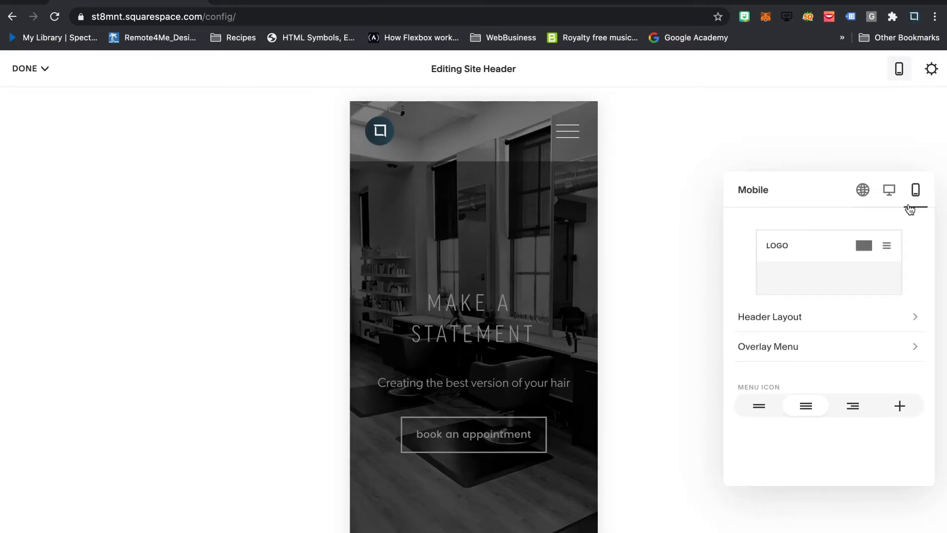
# - Turn off Fixed Position in the global header settings and save the site changes
pyautogui.click(891, 191)
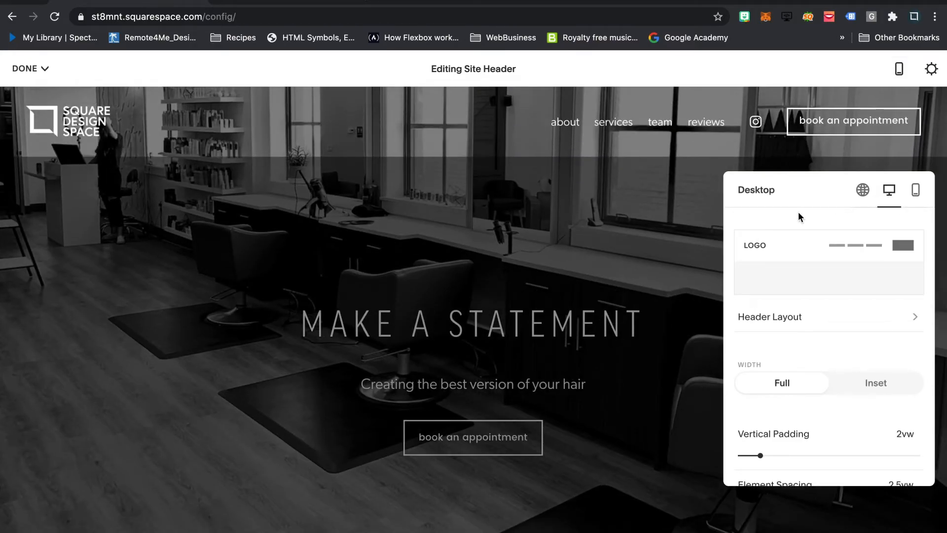
pyautogui.click(865, 194)
pyautogui.scroll(-2, 874, 417)
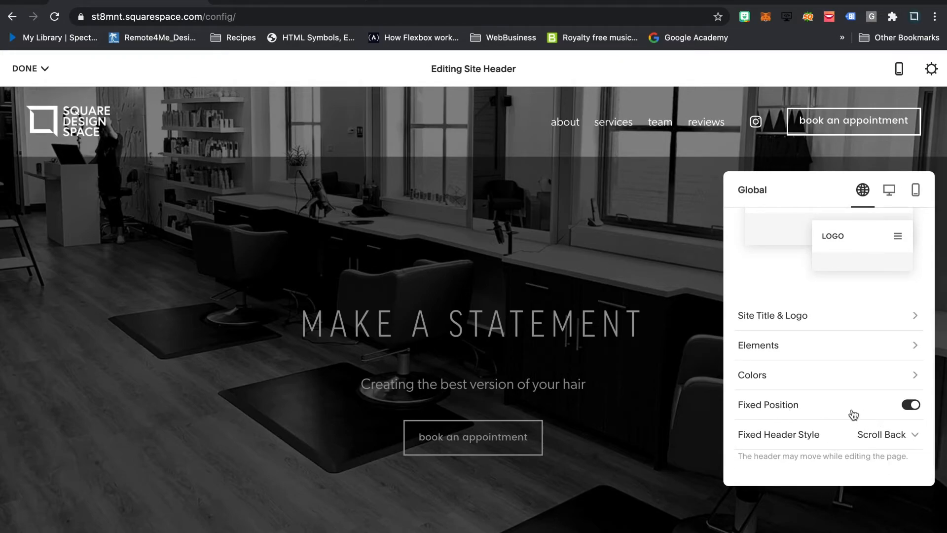
pyautogui.click(914, 406)
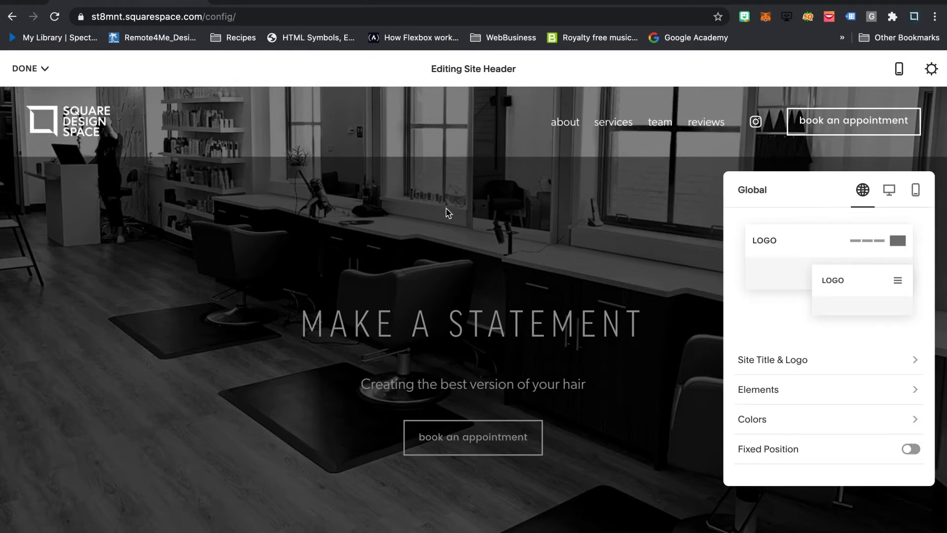
pyautogui.click(34, 69)
pyautogui.click(39, 69)
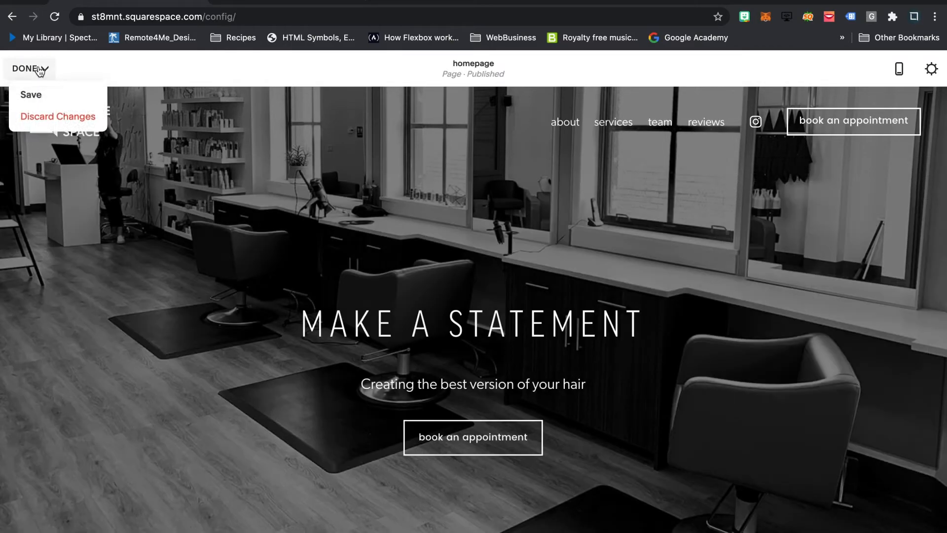
pyautogui.click(35, 95)
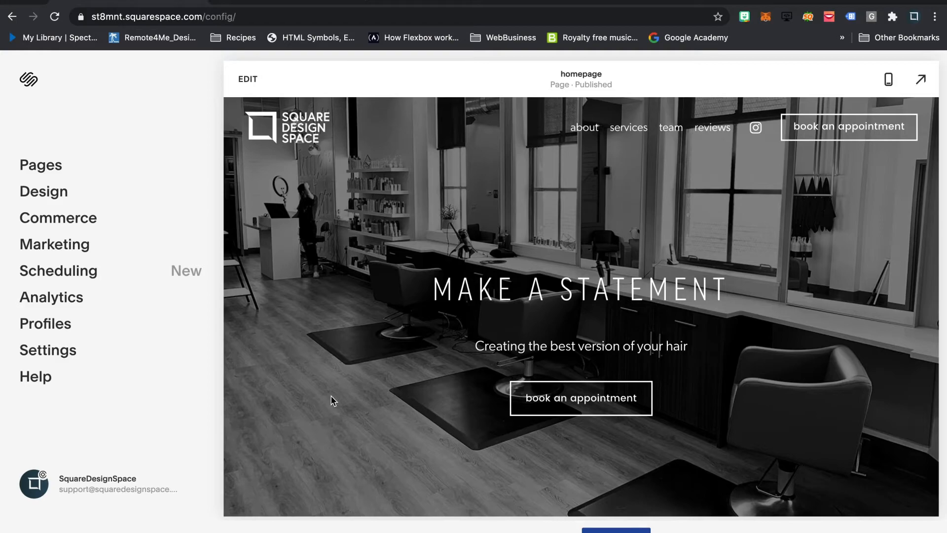
# - Examine how the header behaves along the full homepage with Fixed Position off, and return to the page's beginning
pyautogui.scroll(-7, 334, 401)
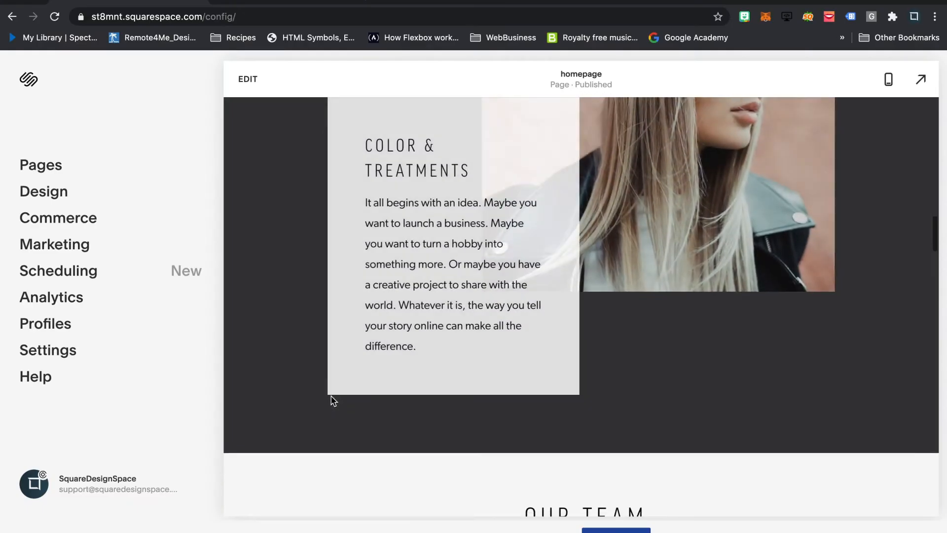
pyautogui.scroll(-2, 331, 399)
pyautogui.scroll(-10, 331, 401)
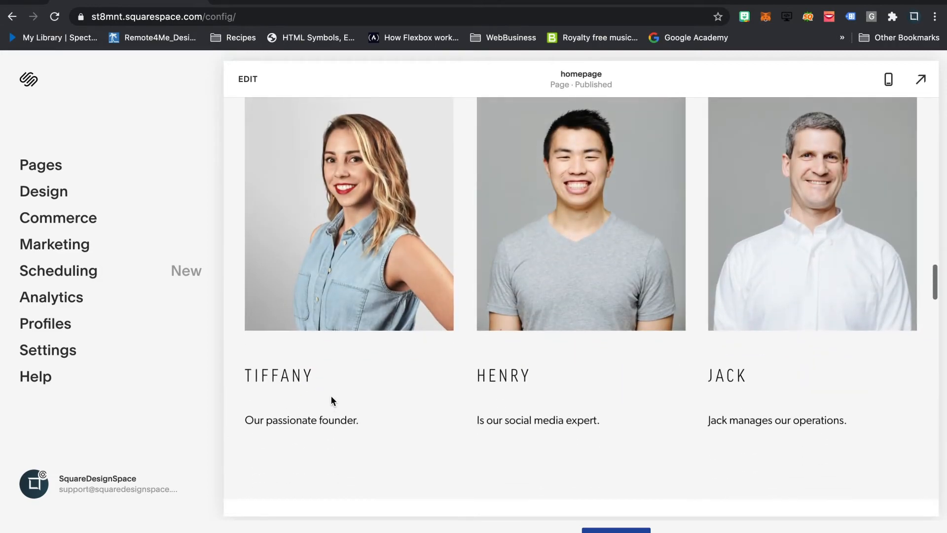
pyautogui.scroll(-10, 332, 400)
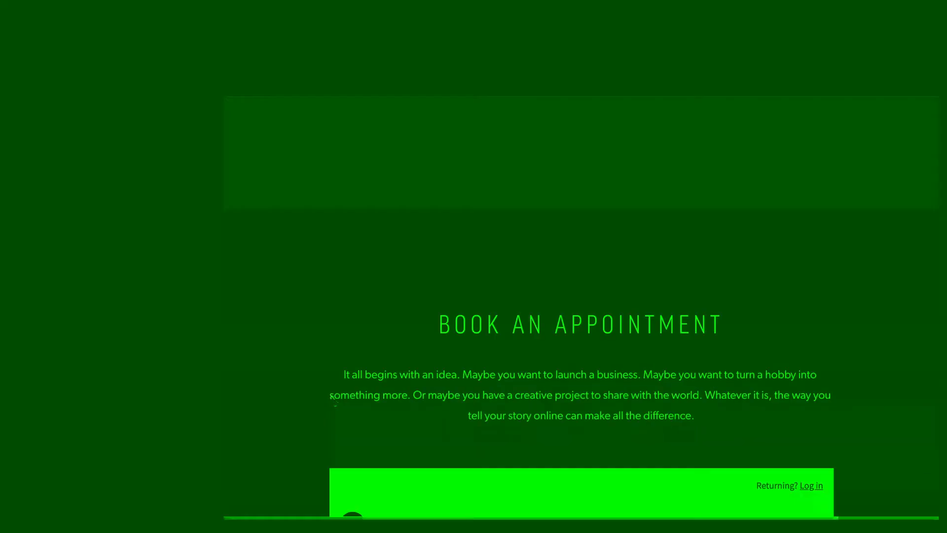
pyautogui.scroll(-10, 331, 399)
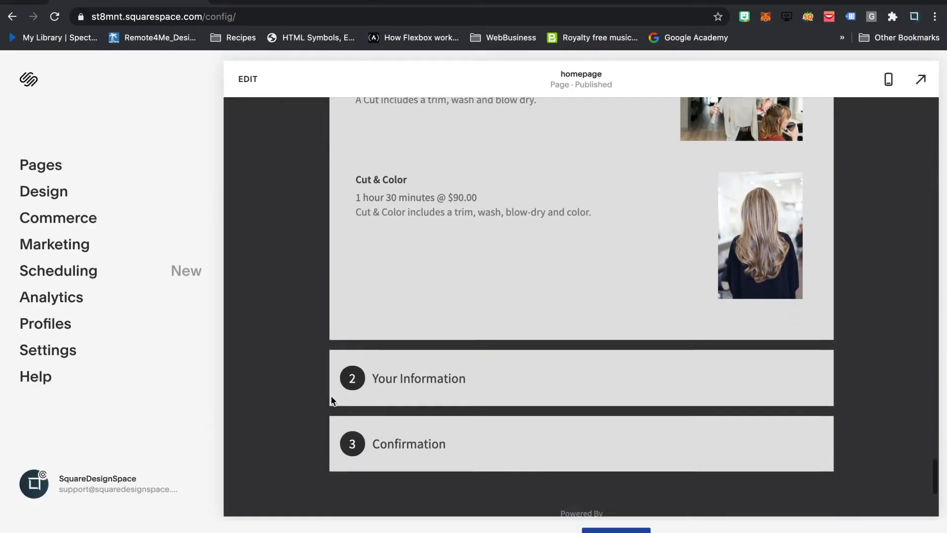
pyautogui.scroll(-3, 331, 401)
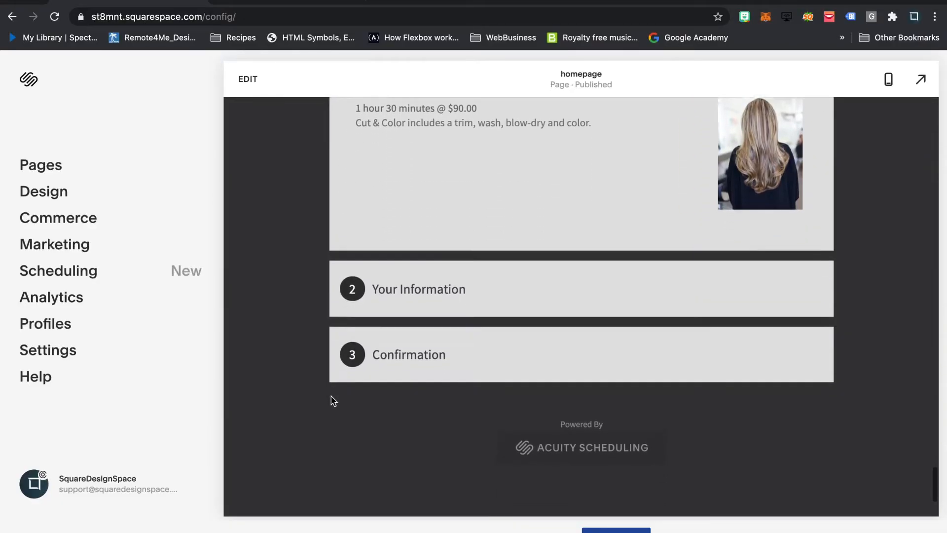
pyautogui.scroll(6, 330, 397)
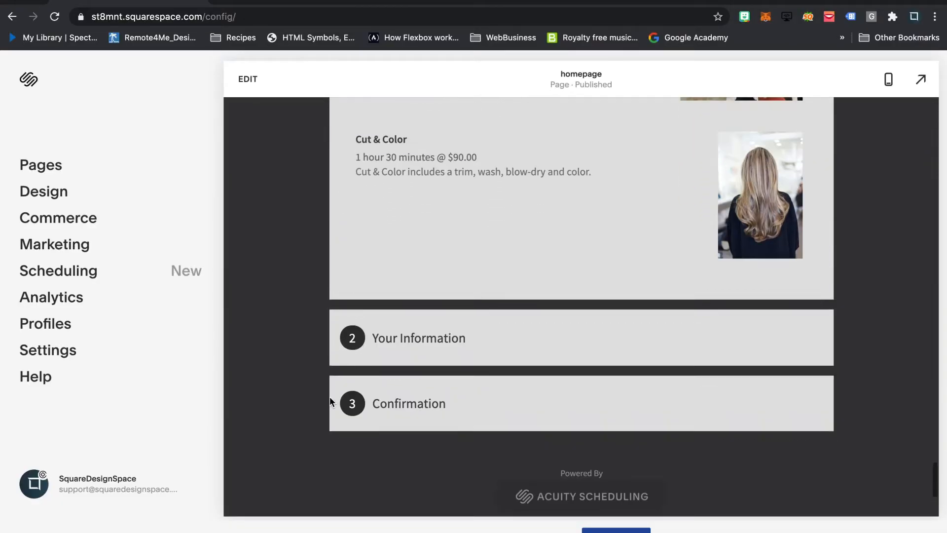
pyautogui.scroll(15, 372, 180)
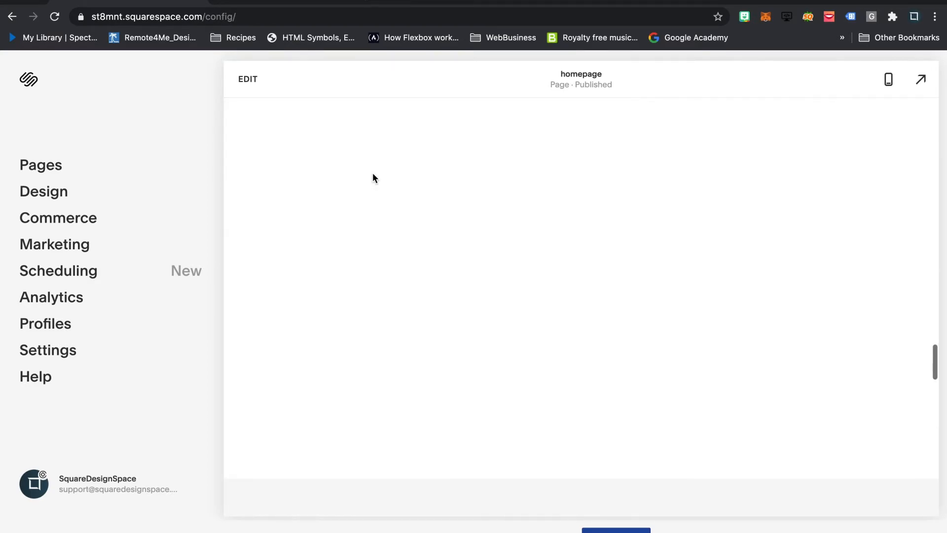
pyautogui.scroll(5, 371, 185)
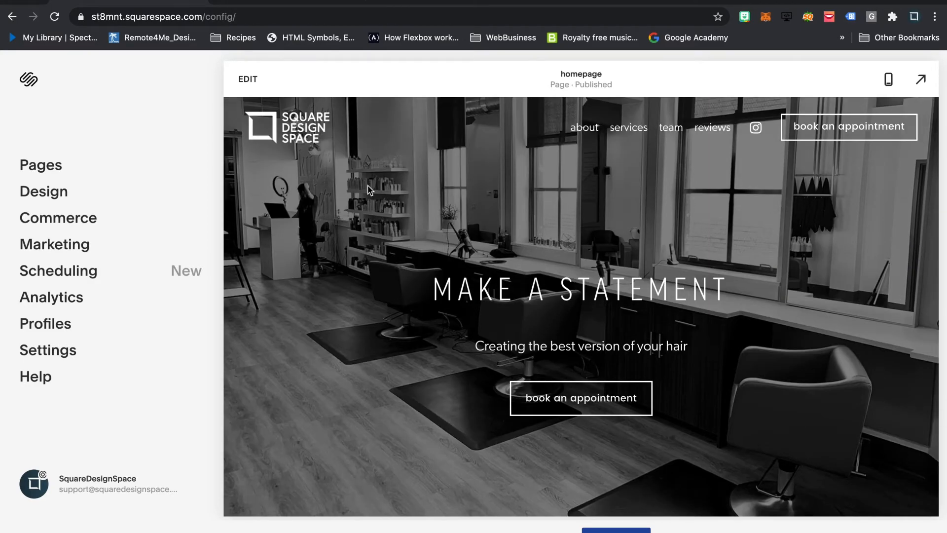
# - Reopen the site header for editing, turn on Fixed Position with the Basic header style, and save
pyautogui.click(248, 80)
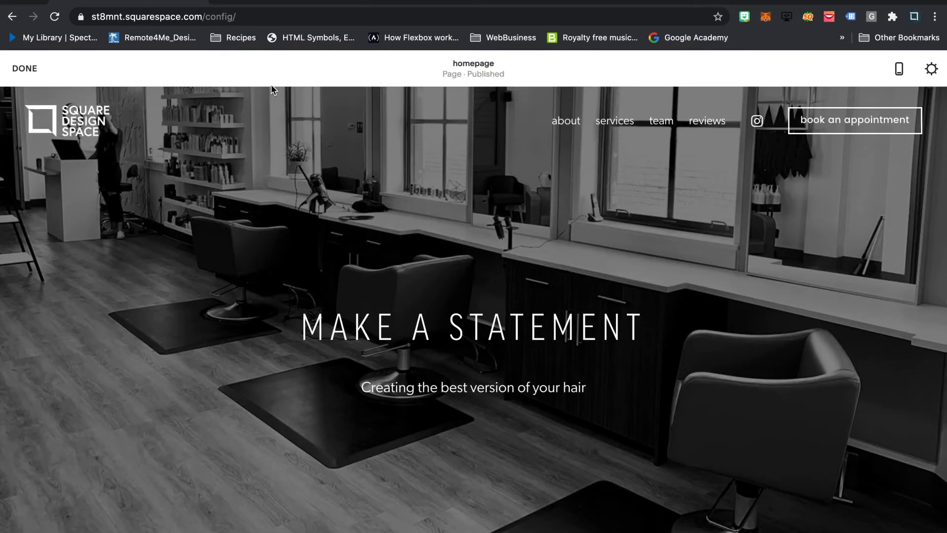
pyautogui.click(467, 124)
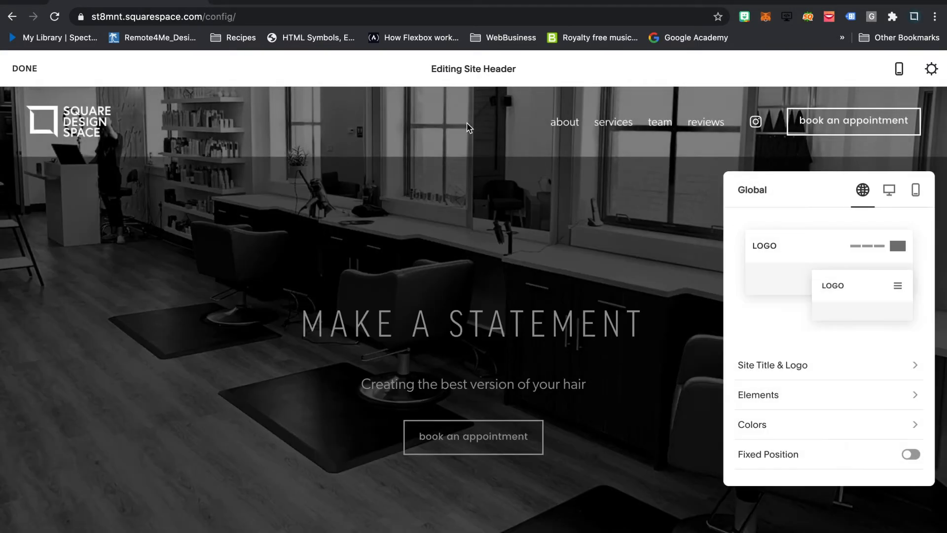
pyautogui.click(908, 454)
pyautogui.scroll(-2, 839, 368)
pyautogui.click(910, 441)
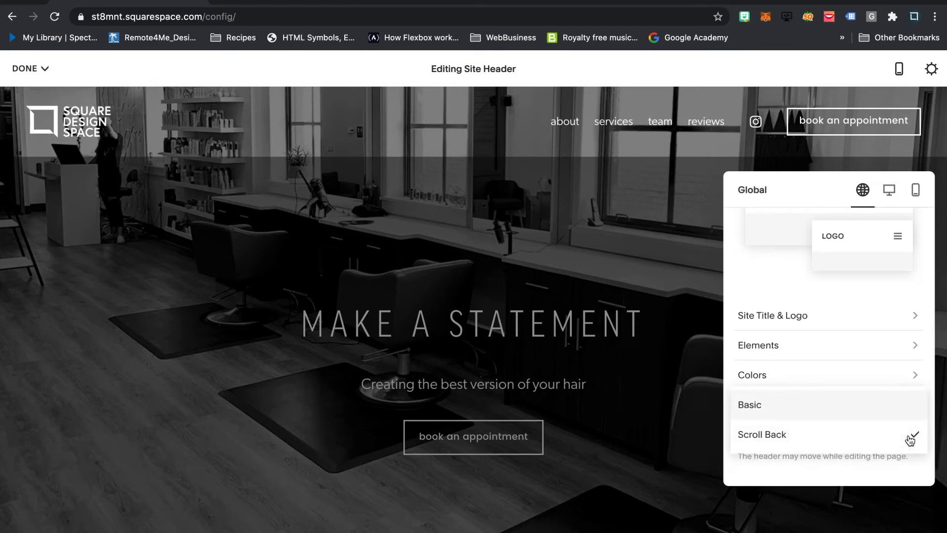
pyautogui.click(783, 410)
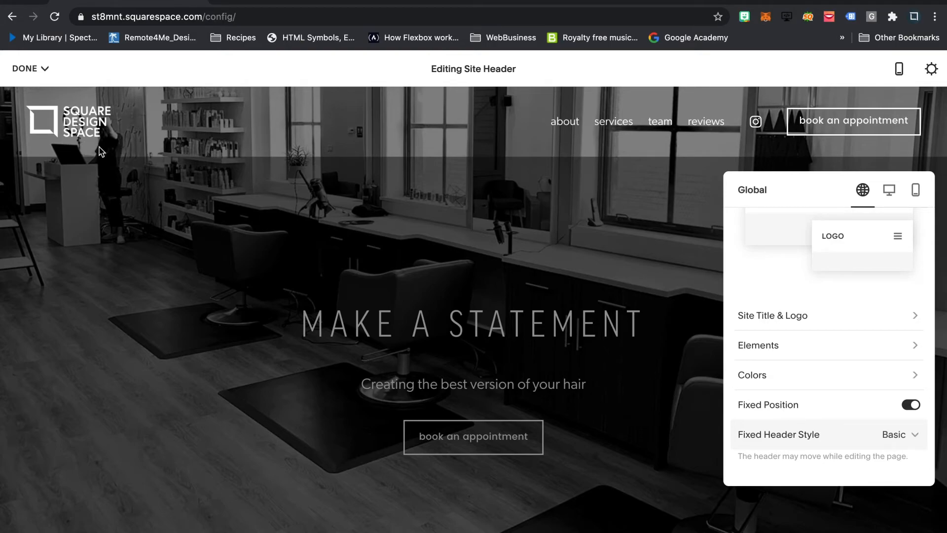
pyautogui.click(25, 68)
pyautogui.click(24, 68)
pyautogui.click(30, 94)
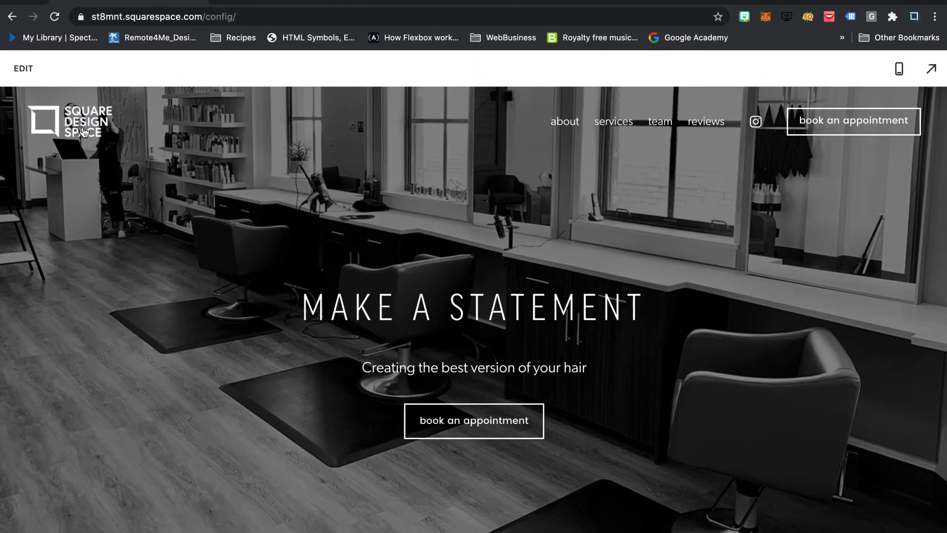
# - Examine how the Basic fixed header behaves along the homepage down to the reviews, and return to the page's beginning
pyautogui.scroll(-3, 394, 377)
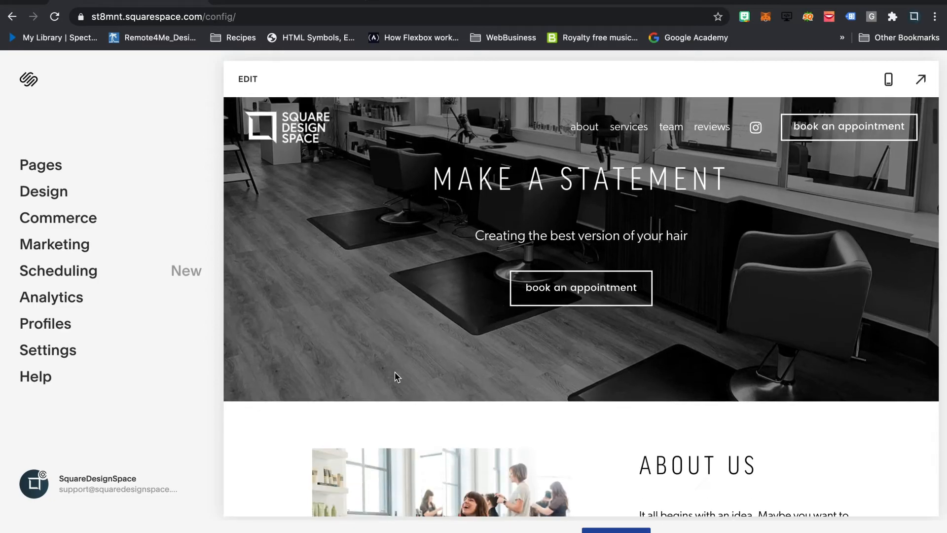
pyautogui.scroll(-6, 471, 244)
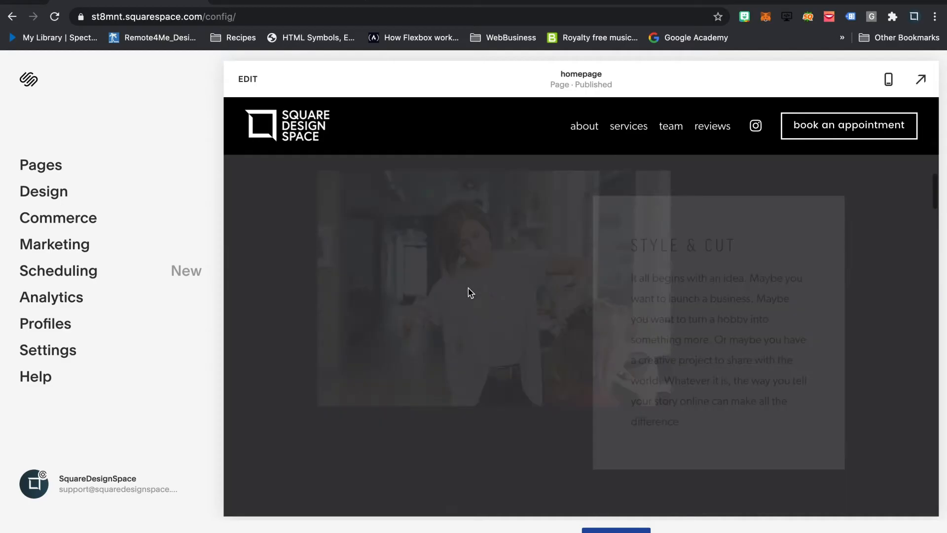
pyautogui.scroll(-5, 469, 292)
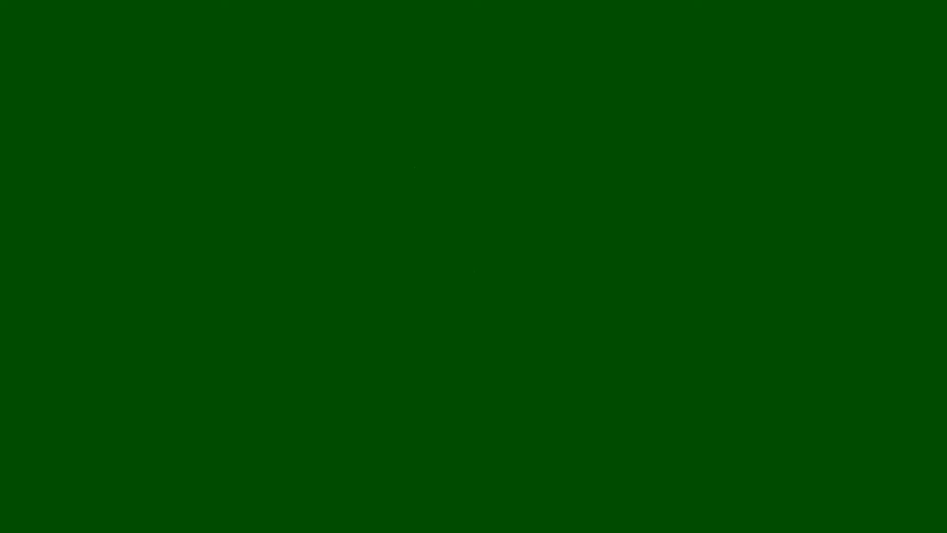
pyautogui.scroll(-6, 473, 303)
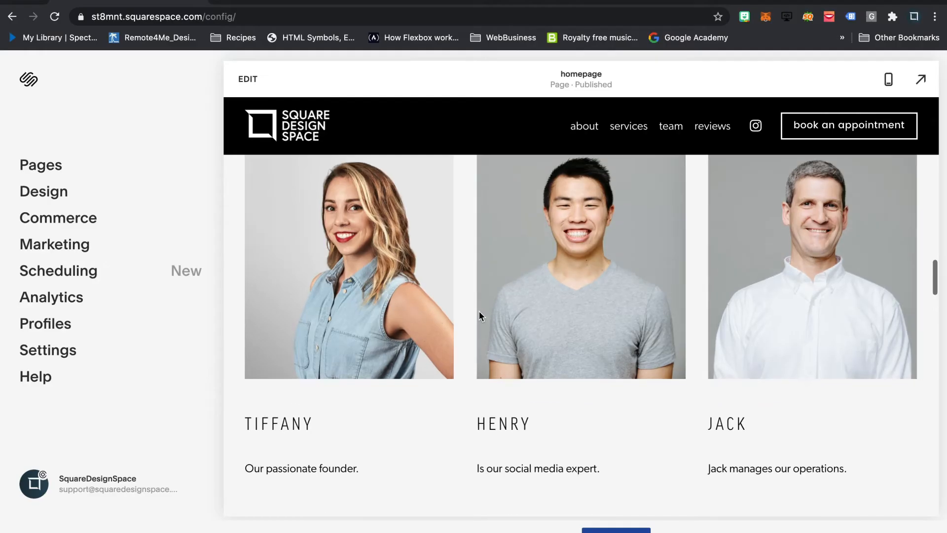
pyautogui.scroll(-6, 479, 311)
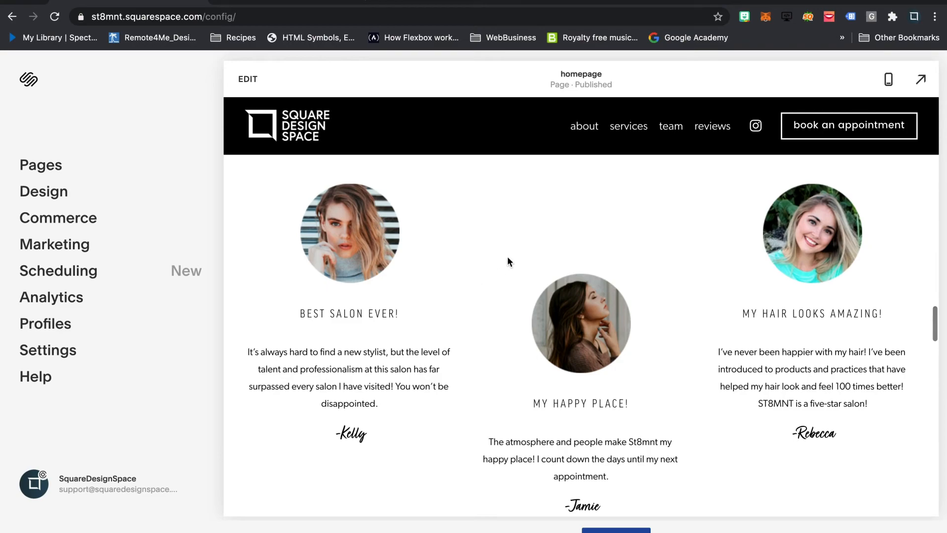
pyautogui.scroll(-1, 645, 282)
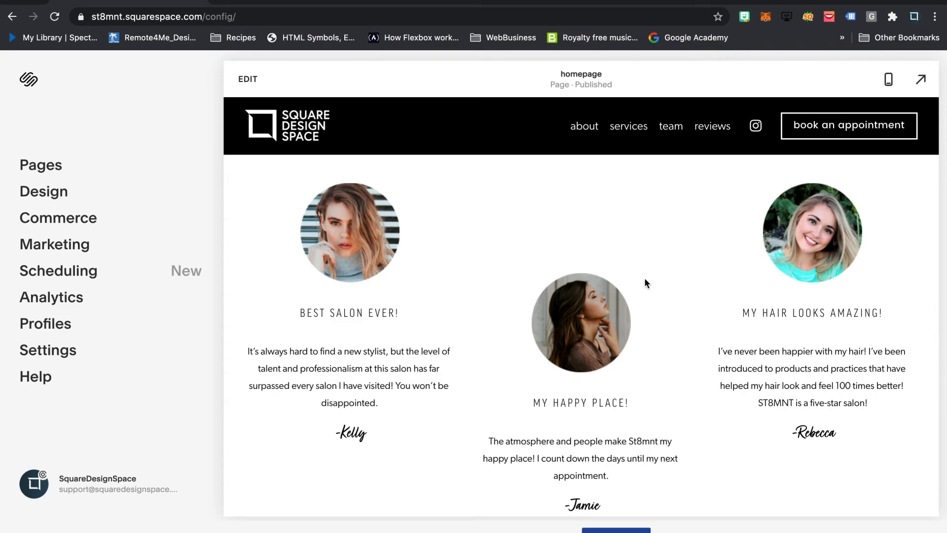
pyautogui.scroll(15, 630, 265)
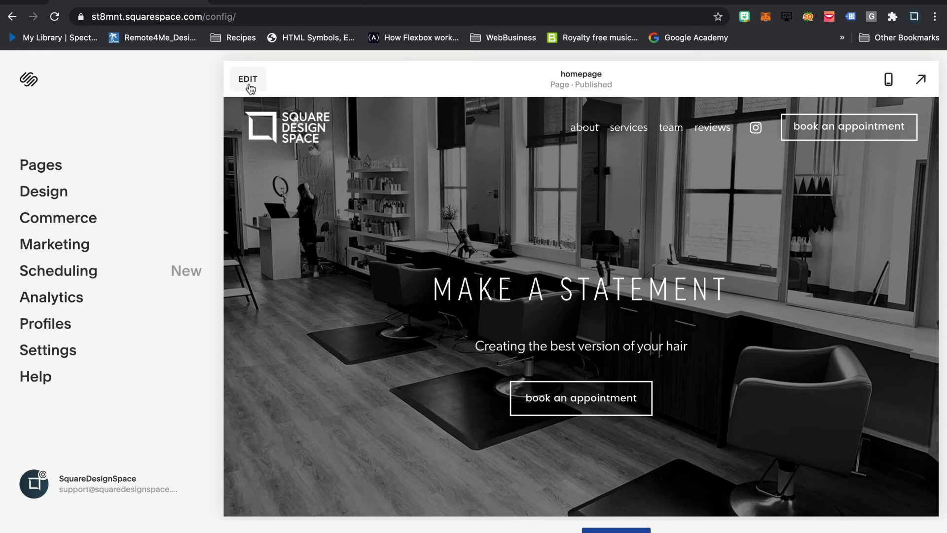
# - Edit the site header again, set its Fixed Header Style to Scroll Back, and save the changes
pyautogui.click(249, 82)
pyautogui.click(490, 129)
pyautogui.scroll(-2, 866, 427)
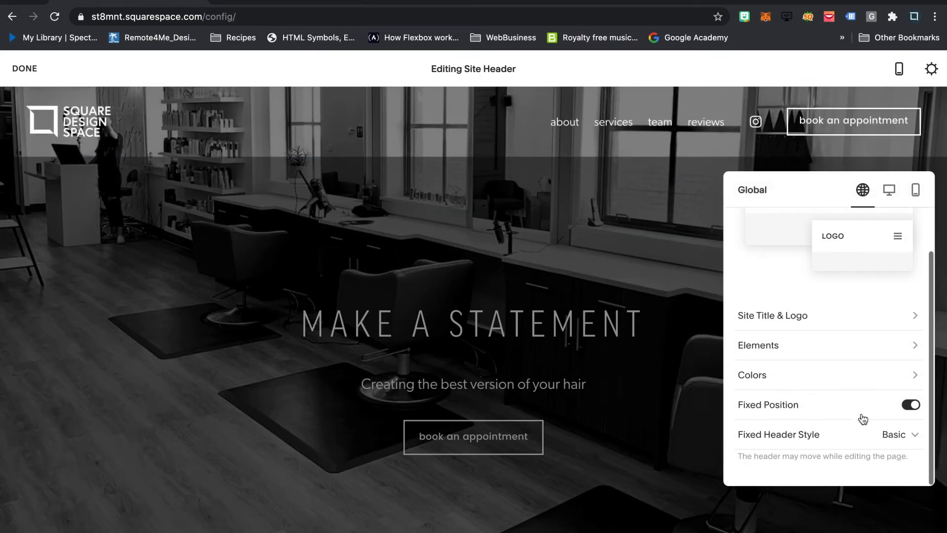
pyautogui.click(914, 434)
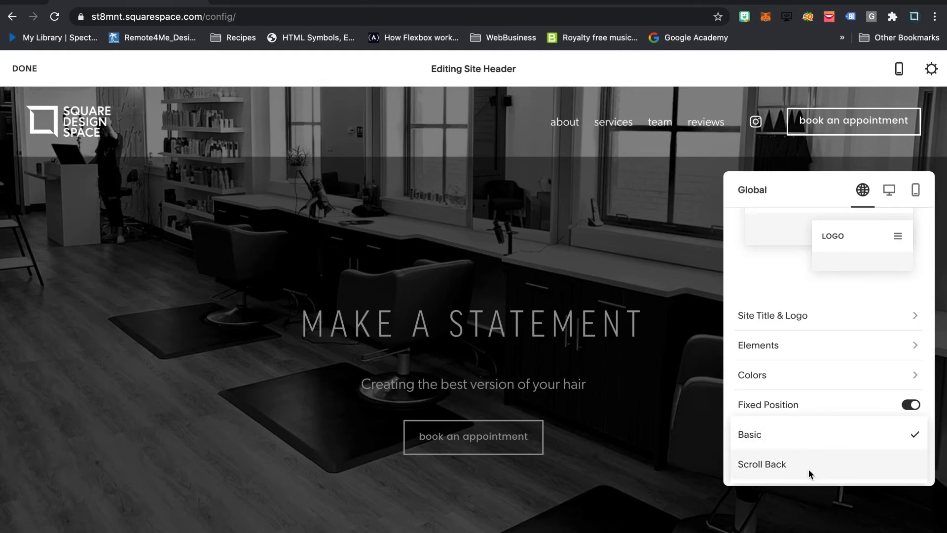
pyautogui.click(806, 468)
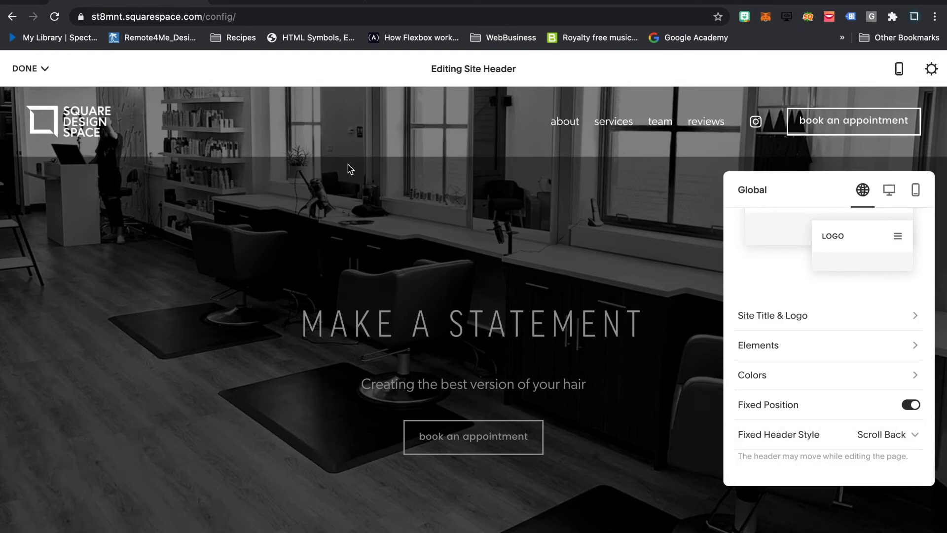
pyautogui.click(36, 68)
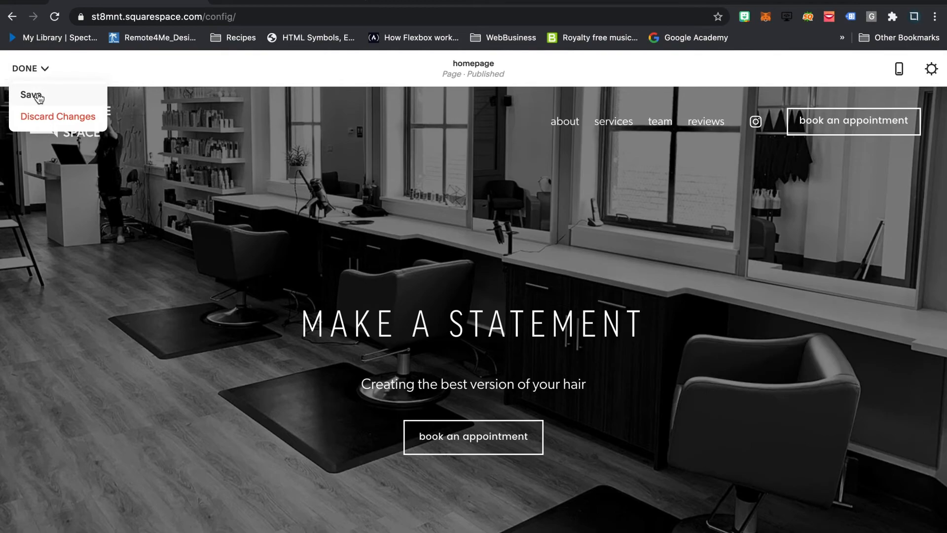
pyautogui.click(33, 94)
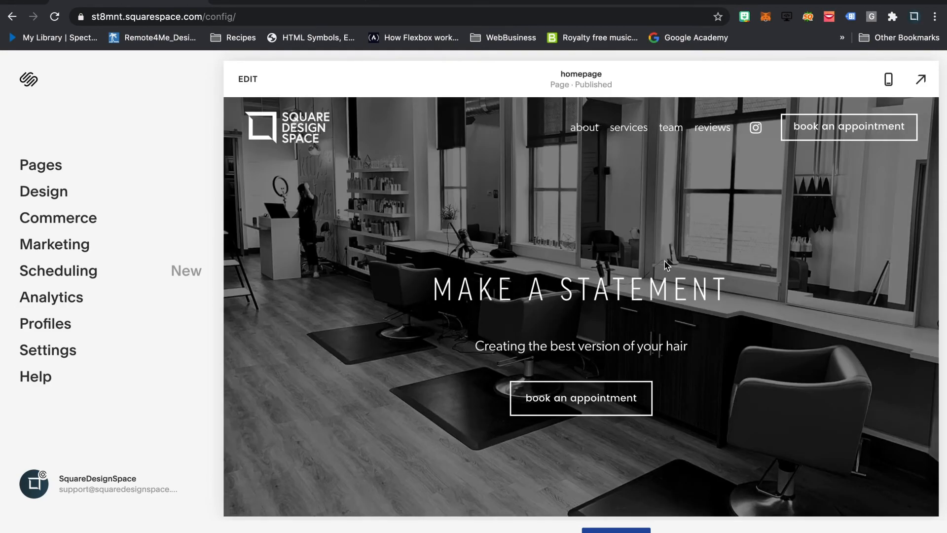
# - Examine how the Scroll Back header behaves while moving down the homepage to the reviews and back up to the team section
pyautogui.scroll(-2, 667, 265)
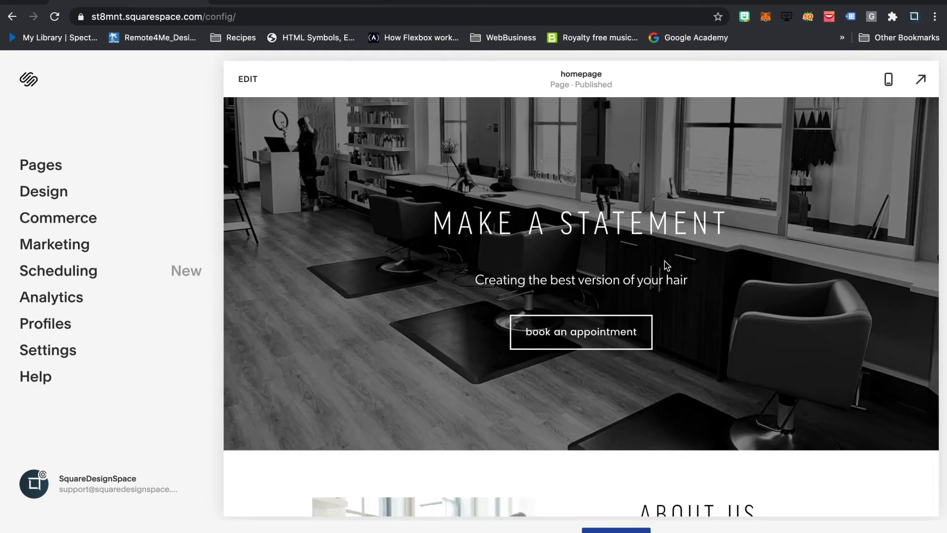
pyautogui.scroll(-1, 667, 266)
pyautogui.scroll(-5, 666, 265)
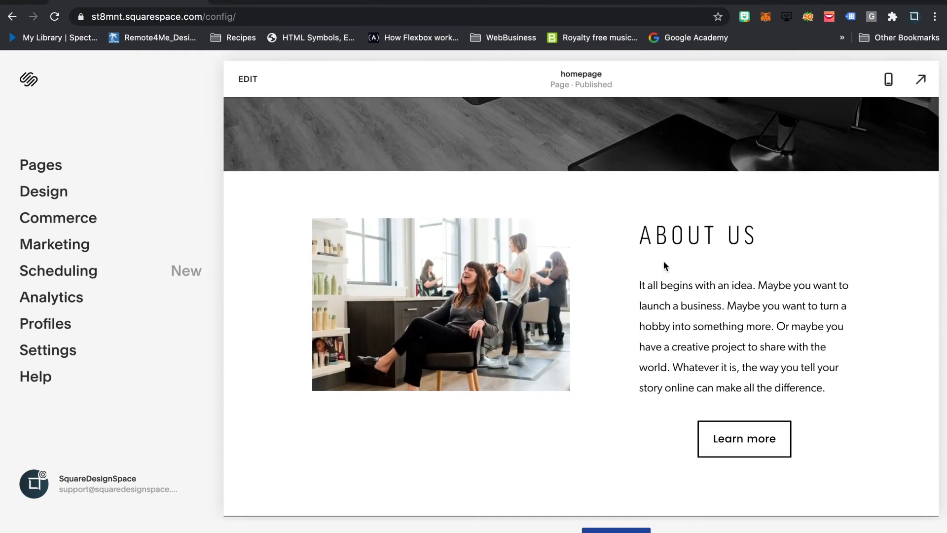
pyautogui.scroll(-3, 664, 265)
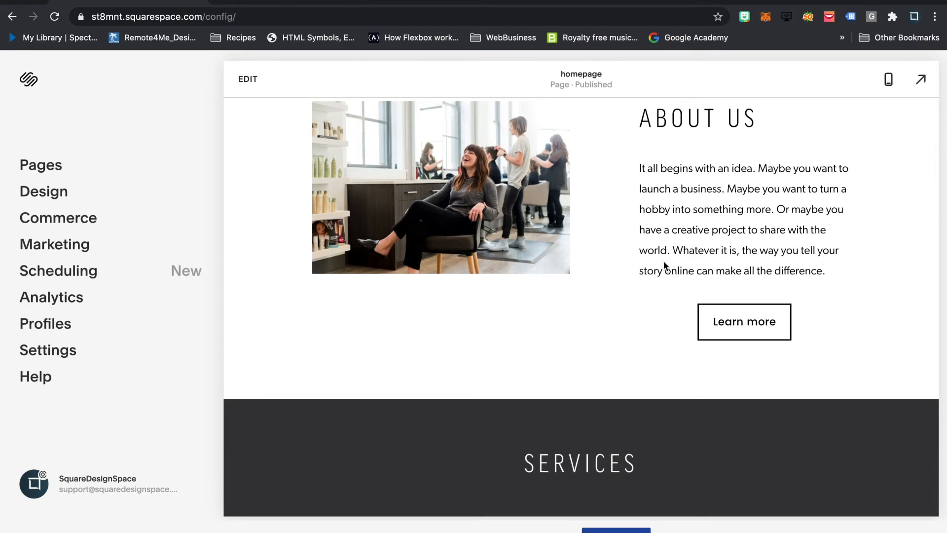
pyautogui.scroll(-4, 661, 261)
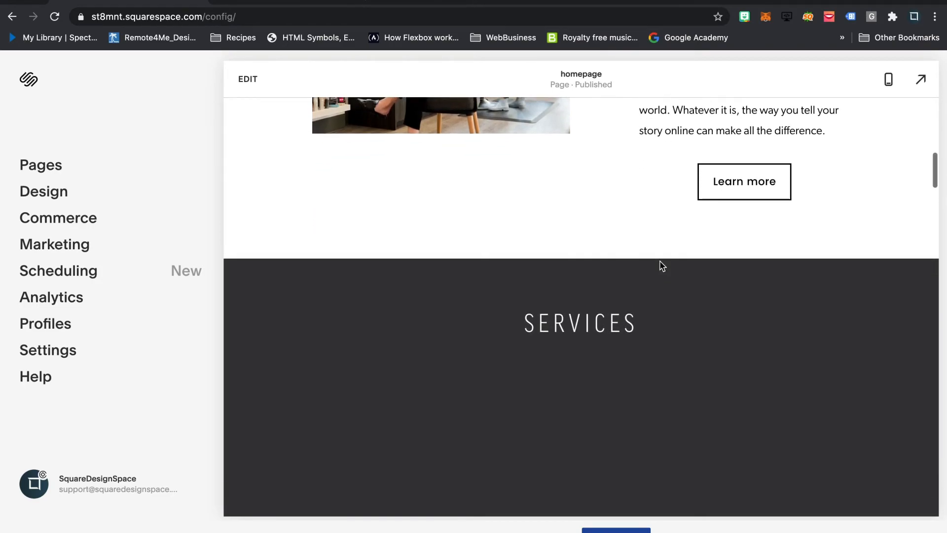
pyautogui.scroll(-20, 661, 264)
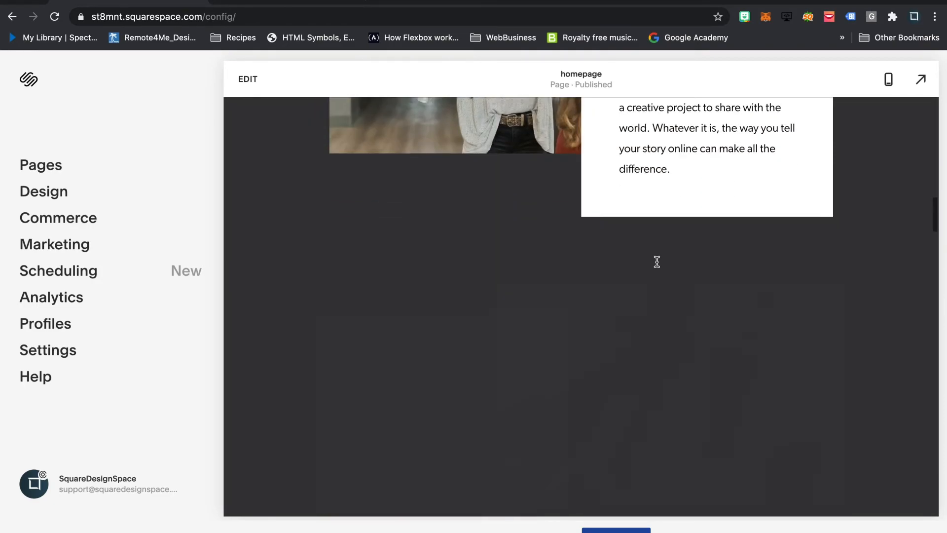
pyautogui.scroll(-6, 656, 262)
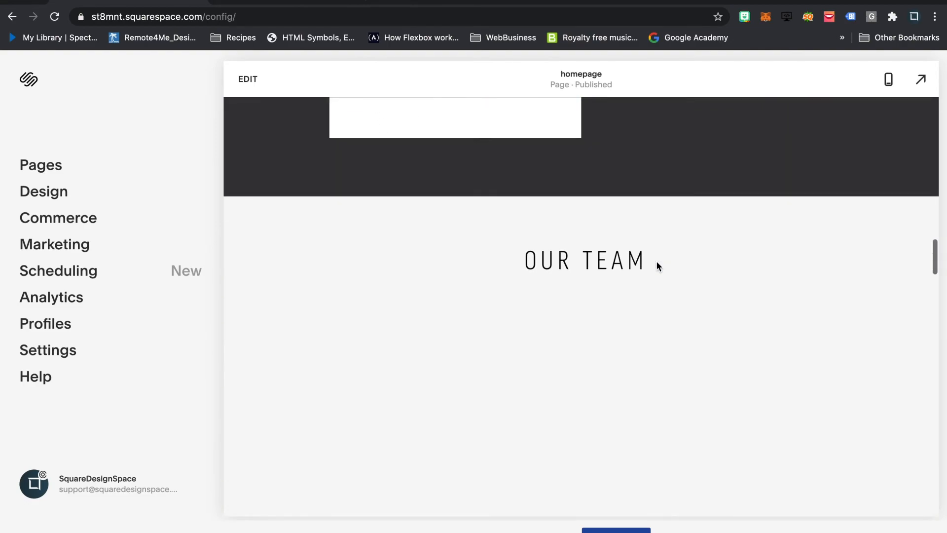
pyautogui.scroll(-3, 656, 263)
pyautogui.scroll(-4, 656, 265)
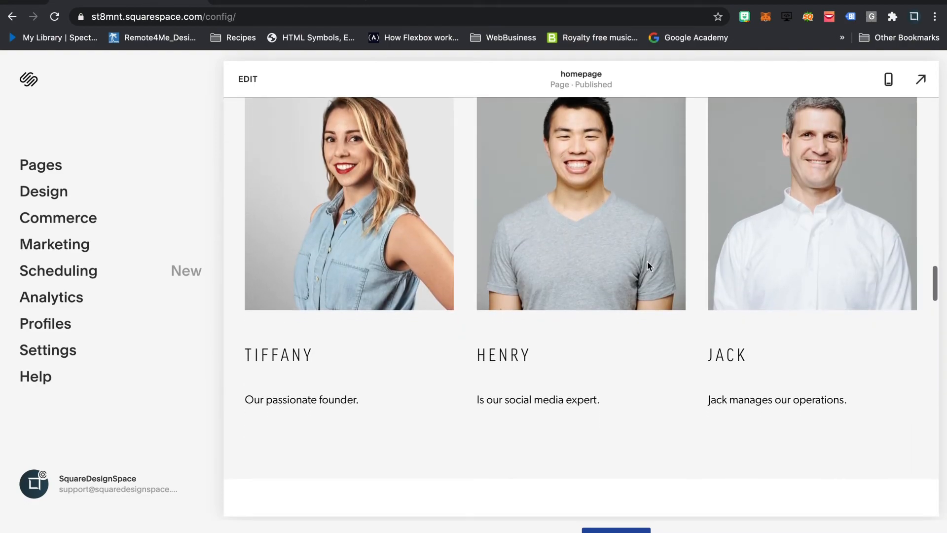
pyautogui.scroll(-4, 663, 263)
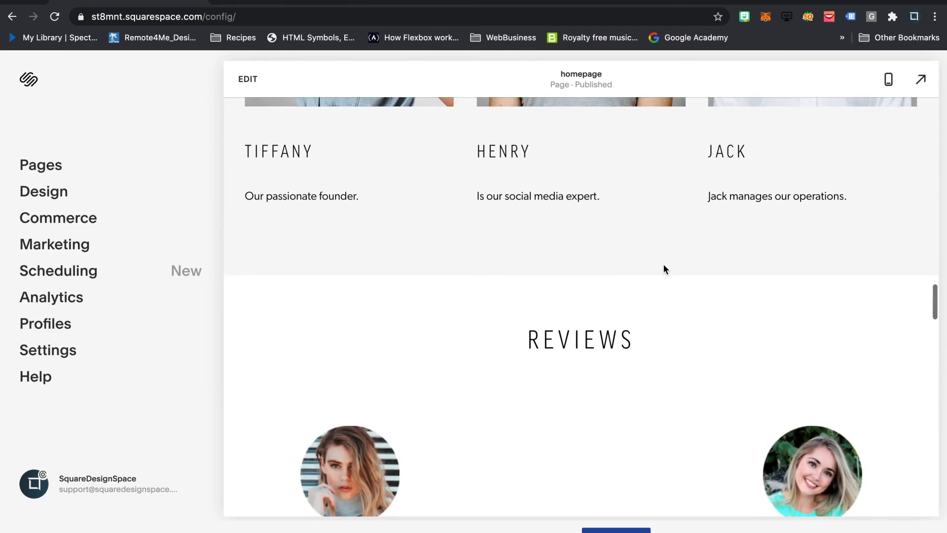
pyautogui.scroll(-1, 663, 264)
pyautogui.scroll(1, 663, 269)
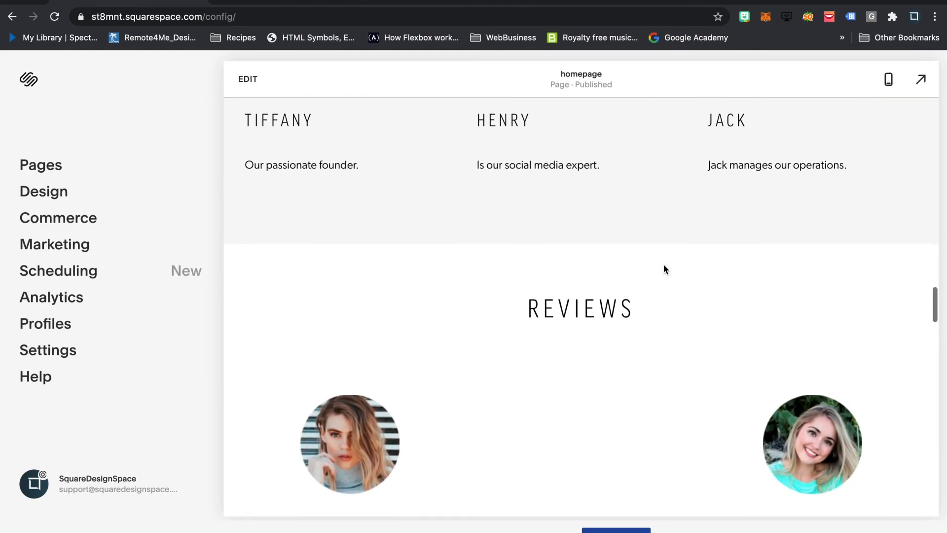
pyautogui.scroll(6, 663, 269)
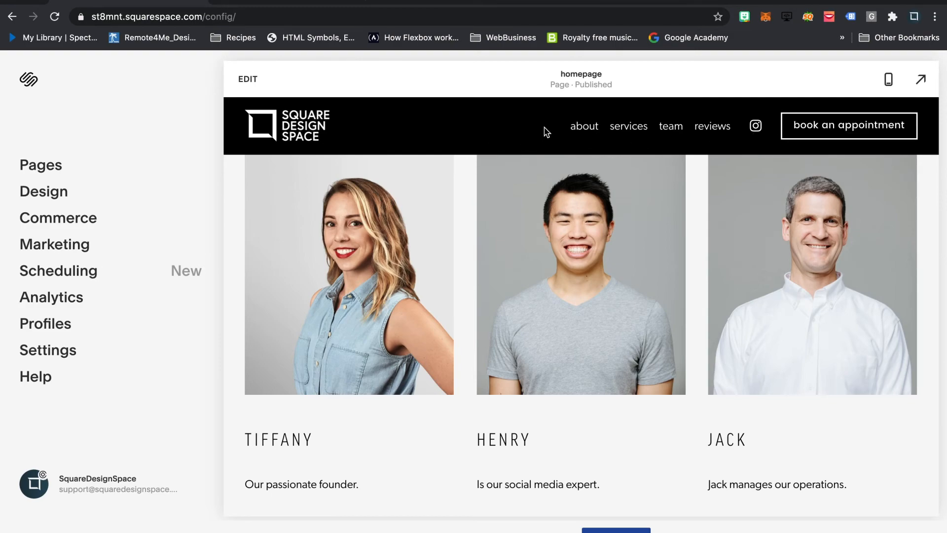
# - Reopen the site header for editing from the homepage and review its global settings down to the Fixed Header Style
pyautogui.click(249, 79)
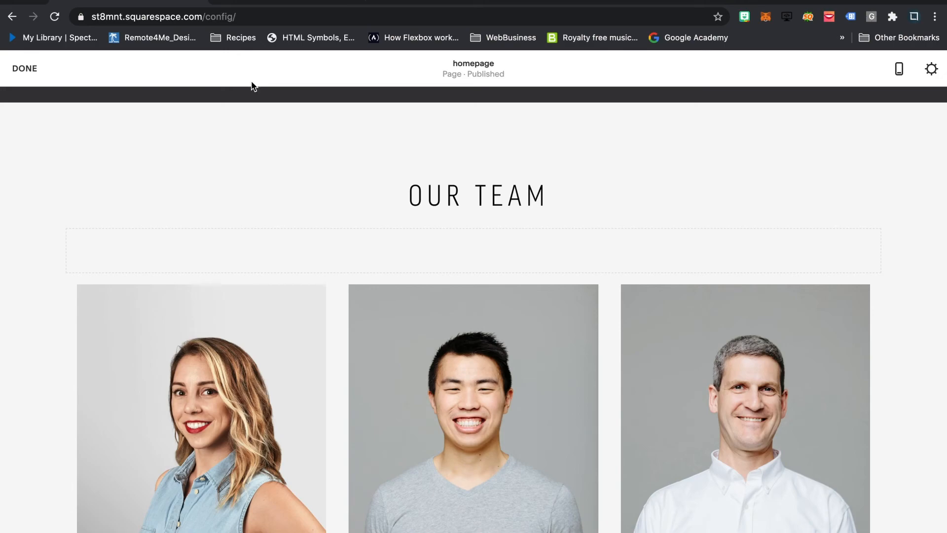
pyautogui.scroll(7, 481, 194)
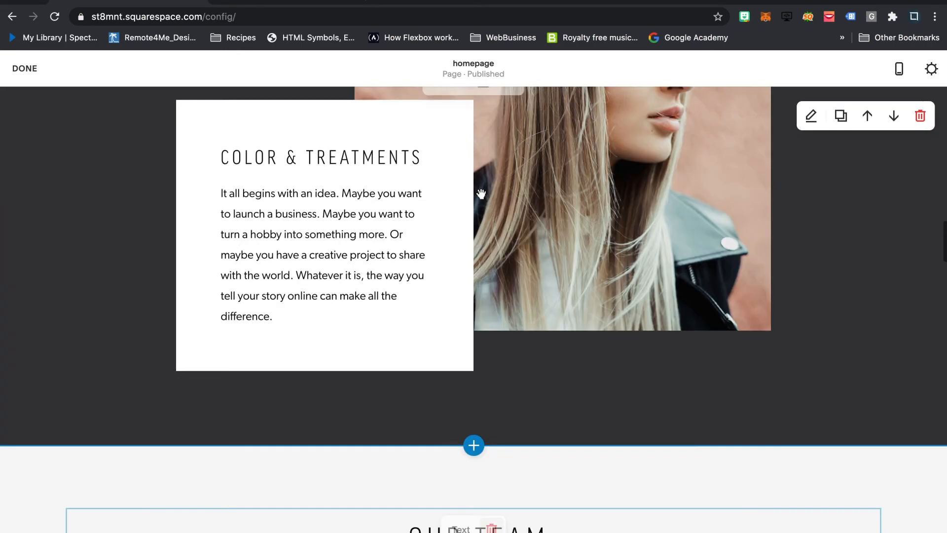
pyautogui.scroll(10, 480, 194)
pyautogui.click(468, 127)
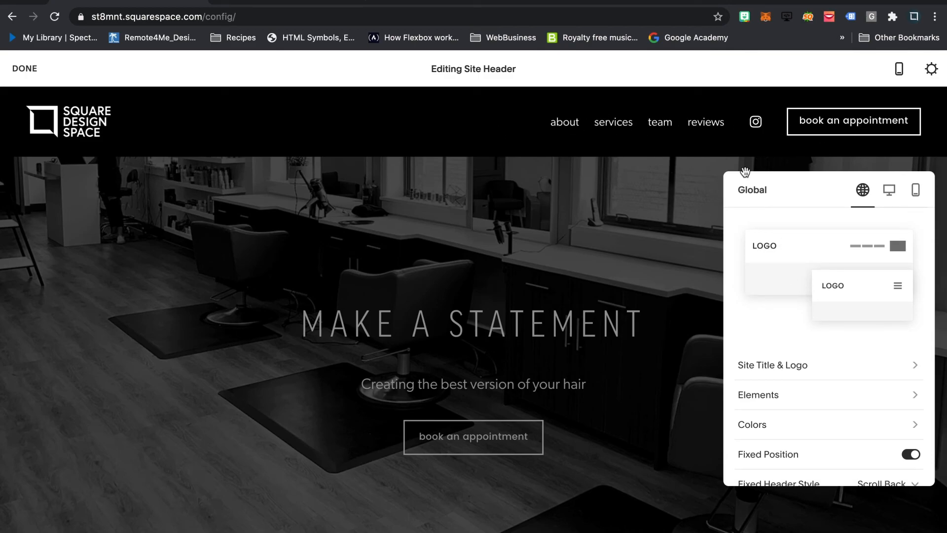
pyautogui.scroll(-1, 825, 326)
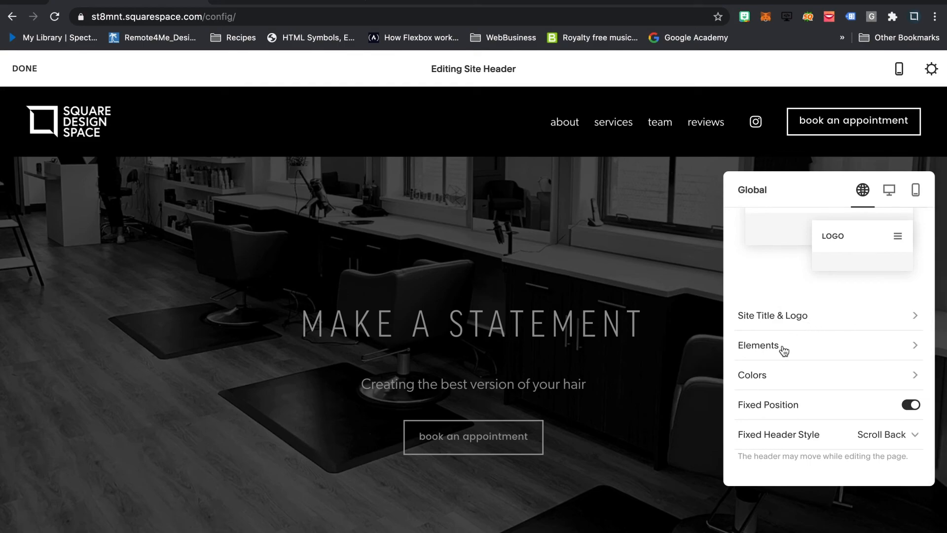
# - Set the desktop header's Vertical Padding to 2.2vw and its Element Spacing to 2.3vw
pyautogui.click(889, 192)
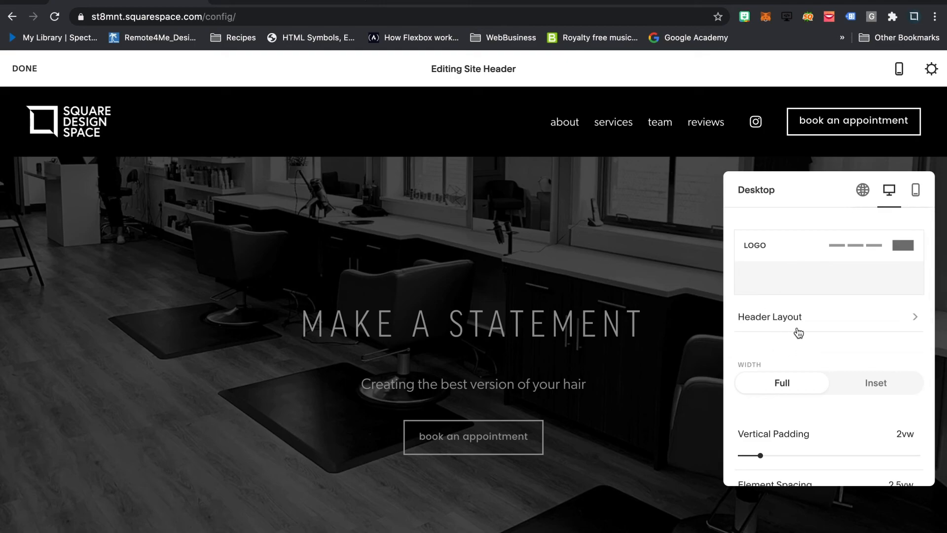
pyautogui.scroll(-2, 798, 333)
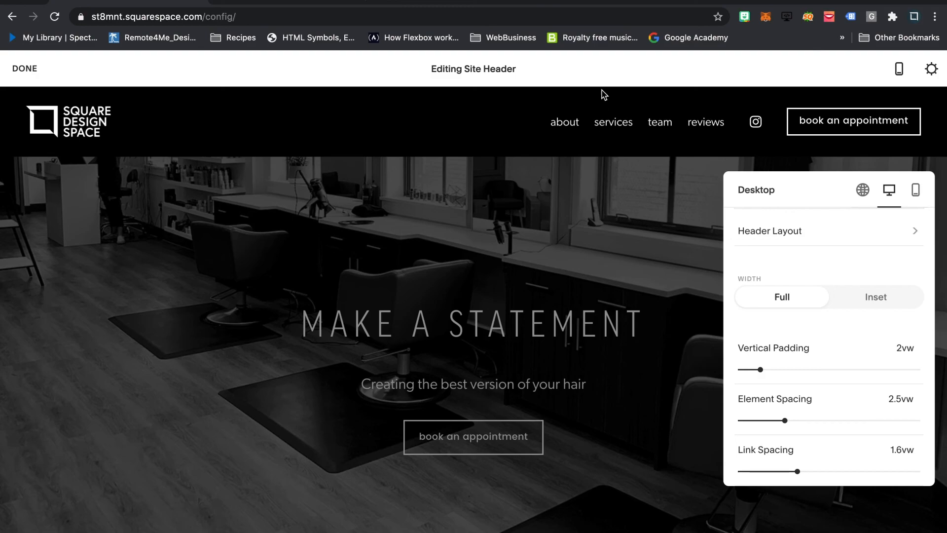
pyautogui.click(784, 369)
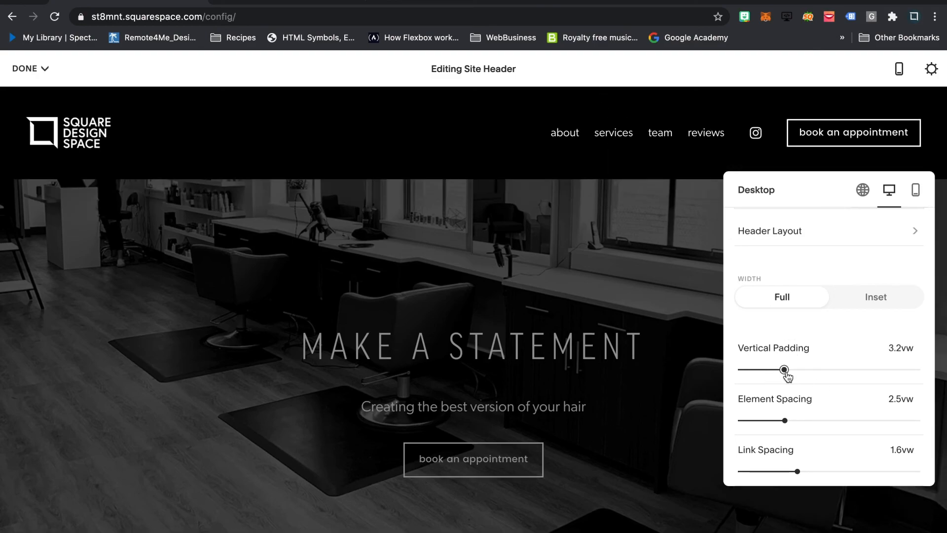
pyautogui.moveTo(785, 371); pyautogui.dragTo(764, 370)
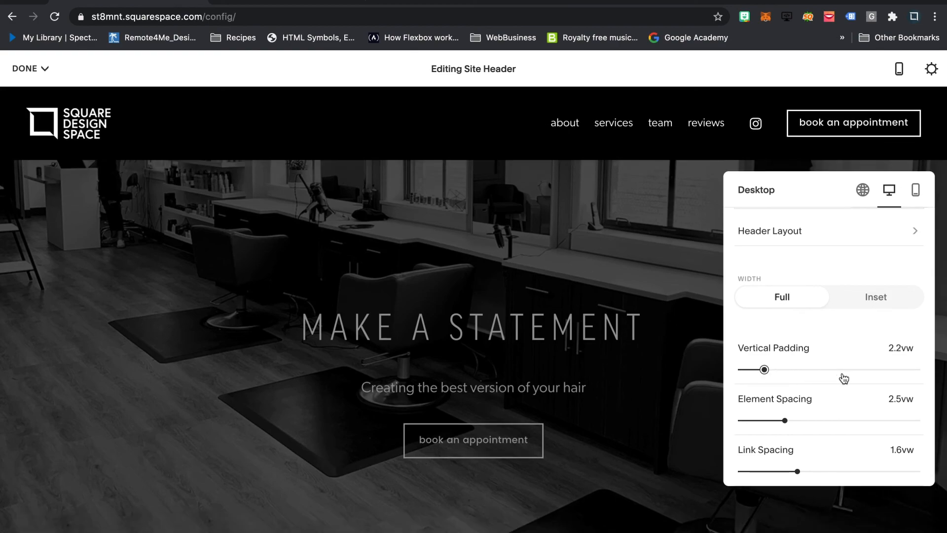
pyautogui.click(805, 420)
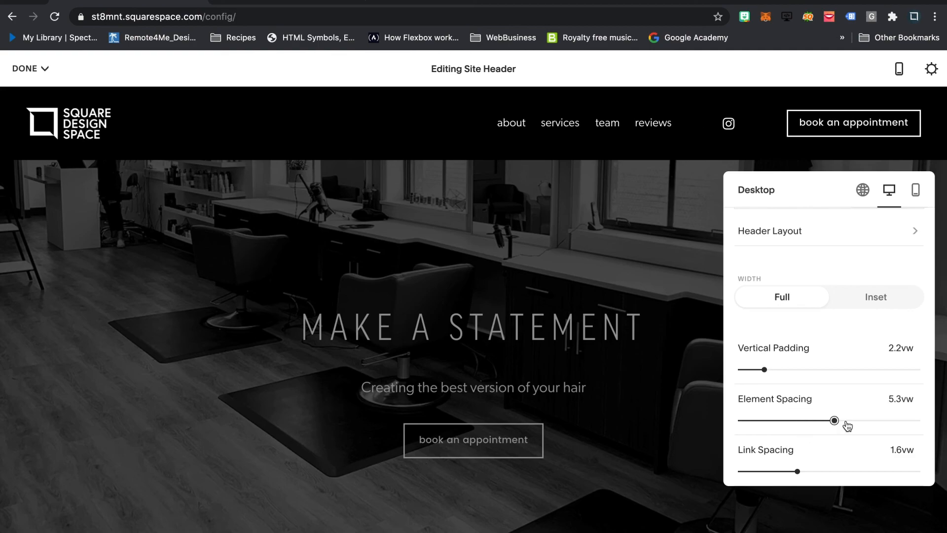
pyautogui.moveTo(835, 421); pyautogui.dragTo(781, 419)
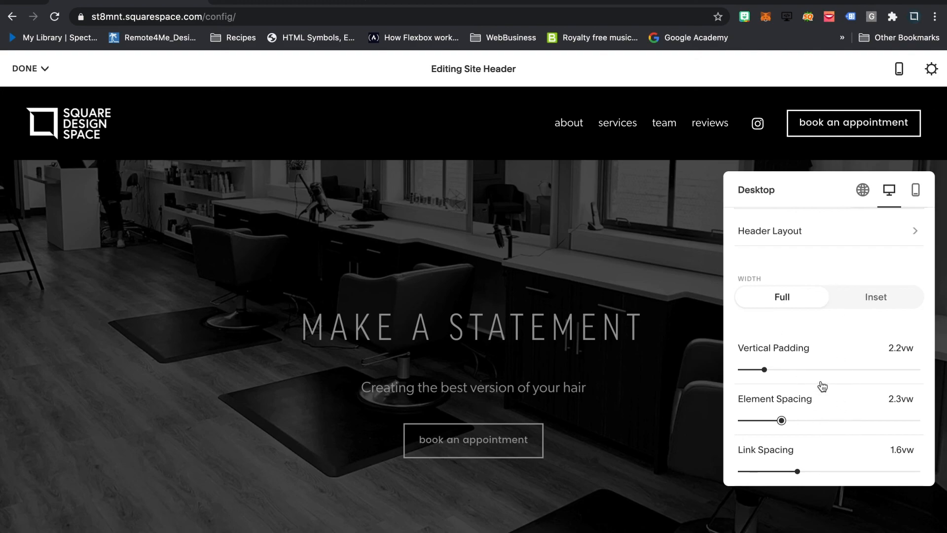
# - Check the header's mobile settings and preview, and return to its desktop settings
pyautogui.scroll(3, 828, 374)
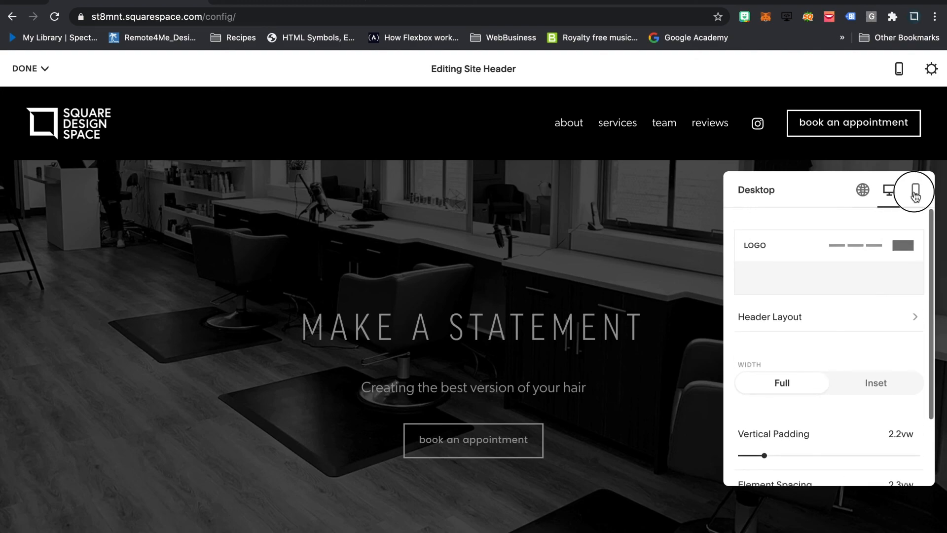
pyautogui.click(915, 190)
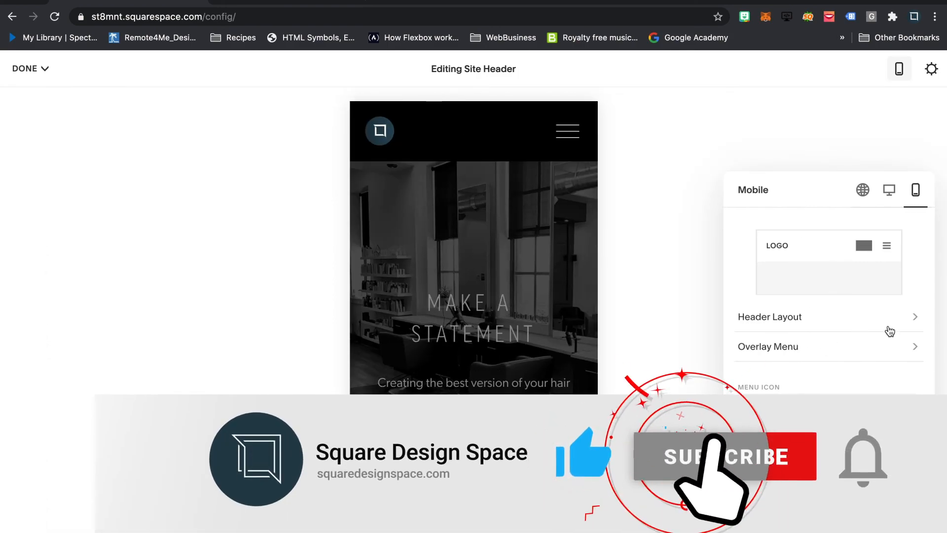
pyautogui.click(889, 193)
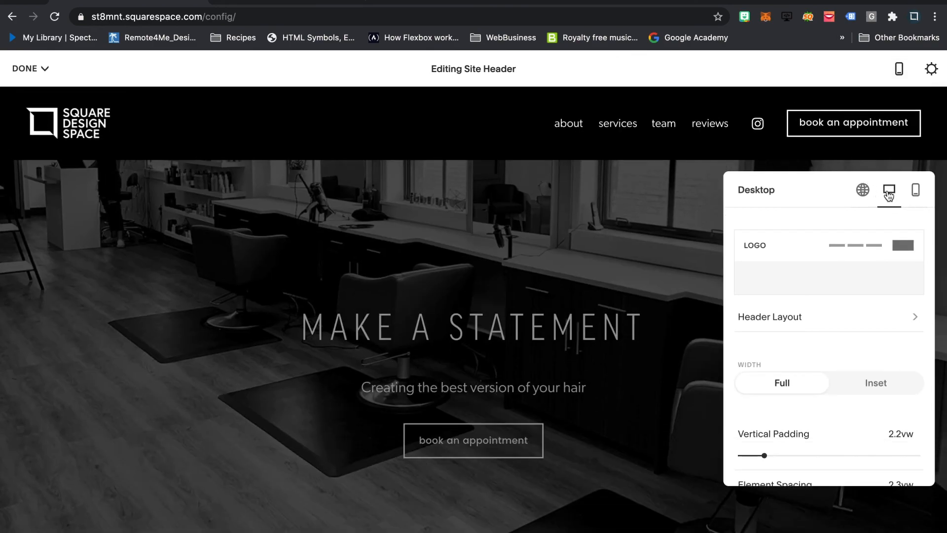